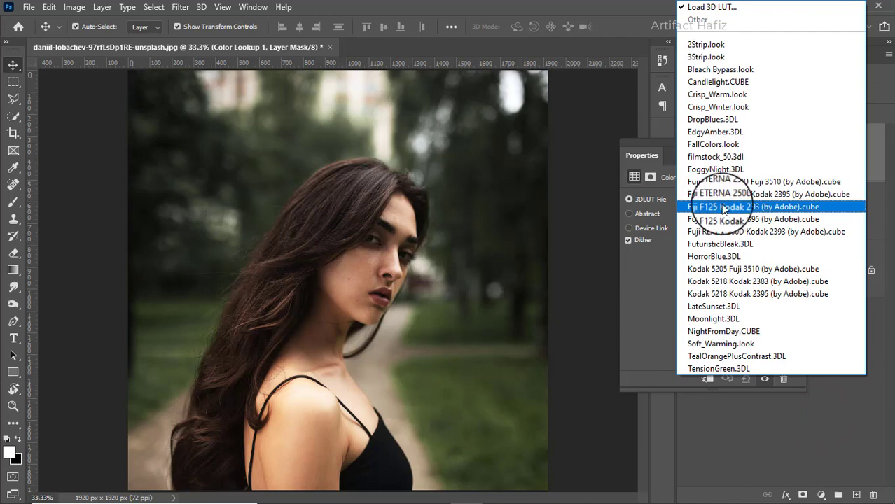
# - Apply the Fuji ETERNA 250D Kodak 2395 3D LUT to the Color Lookup 1 layer and lower its opacity to 12%
pyautogui.click(723, 195)
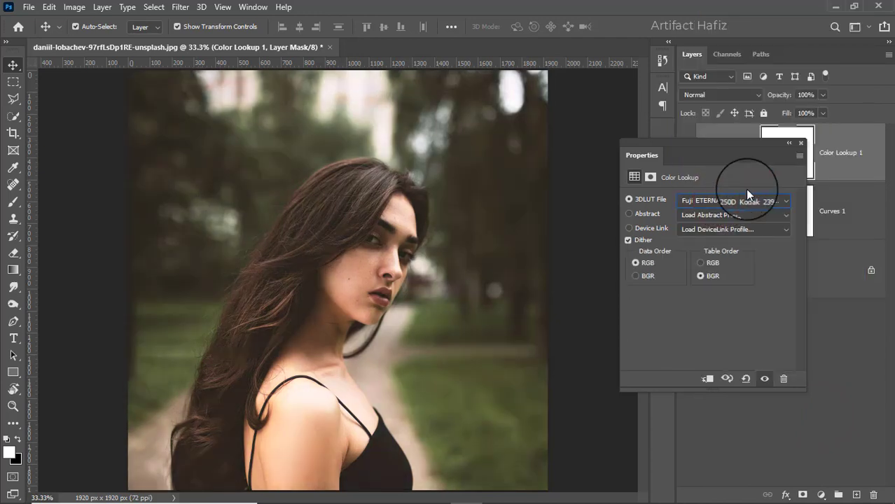
pyautogui.click(799, 143)
pyautogui.click(824, 94)
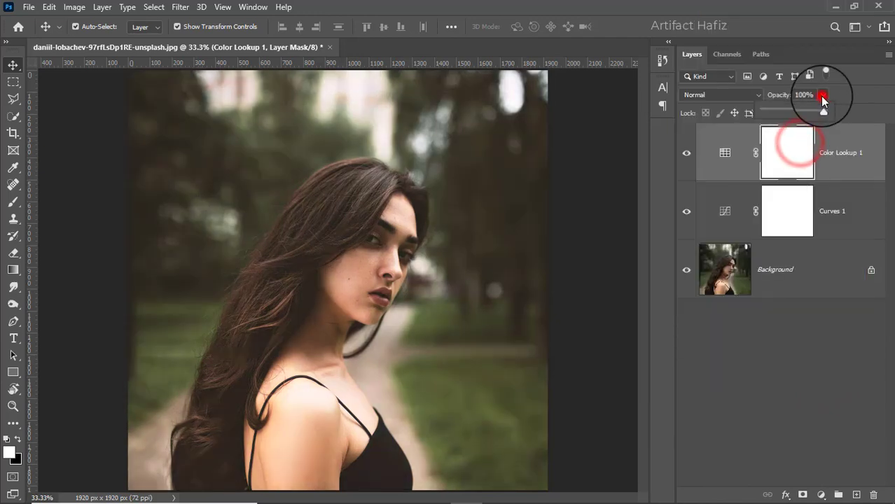
pyautogui.moveTo(770, 115); pyautogui.dragTo(768, 111)
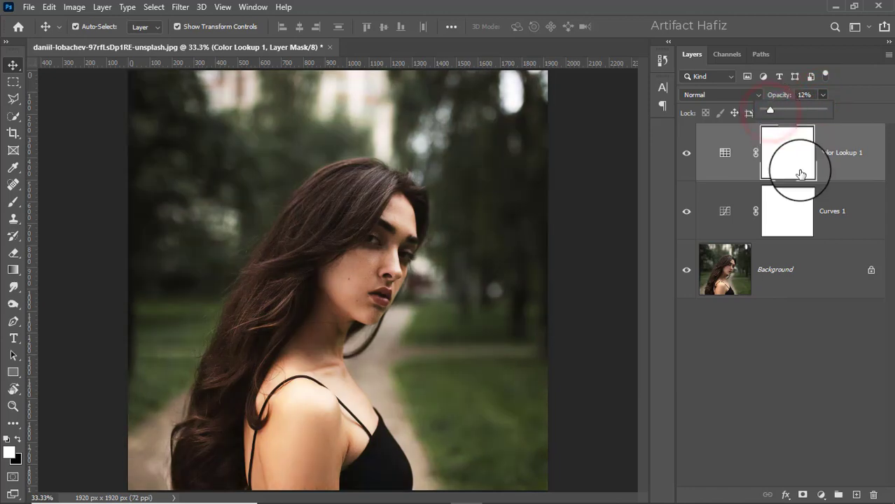
# - Add a Levels adjustment layer and set its RGB black input level to 4
pyautogui.click(821, 494)
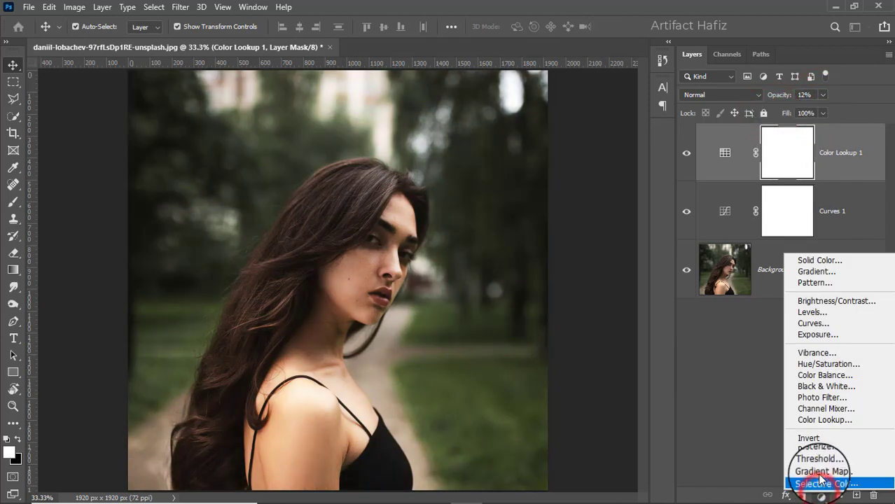
pyautogui.click(811, 310)
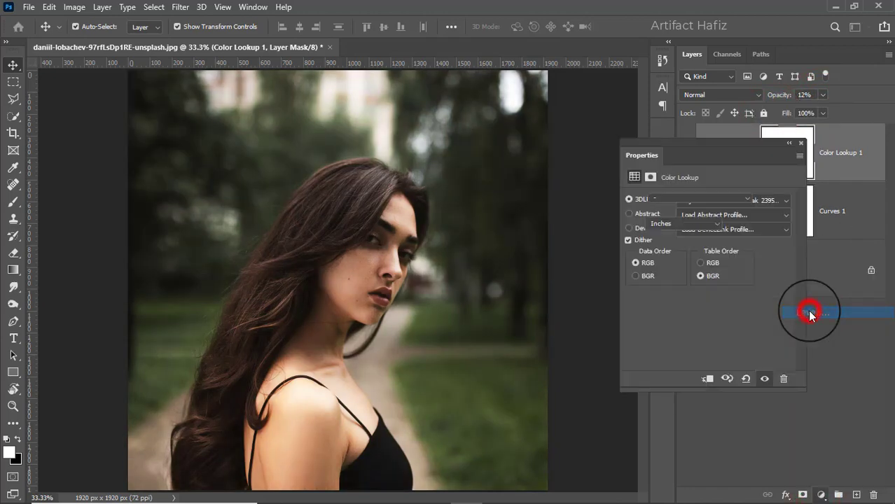
pyautogui.moveTo(647, 294); pyautogui.dragTo(649, 295)
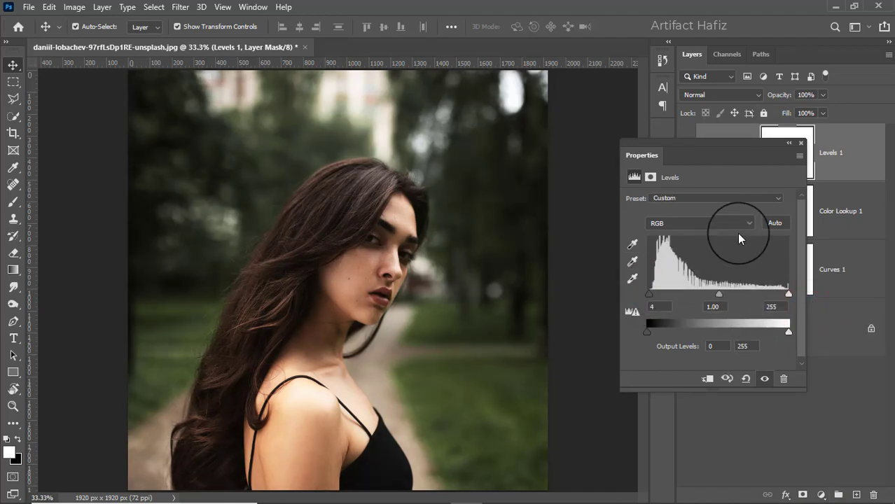
pyautogui.click(799, 144)
# - Add a second Color Lookup adjustment layer using the Soft_Warming.look LUT and lower its opacity to 24%
pyautogui.click(820, 495)
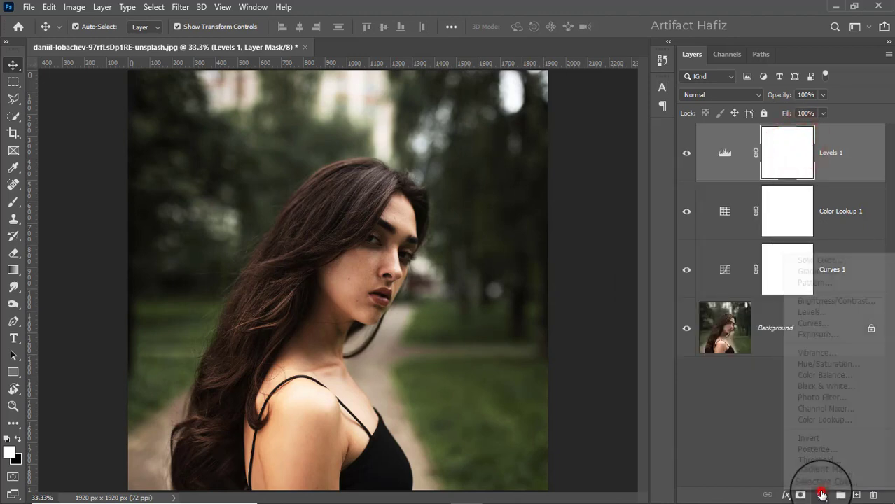
pyautogui.click(826, 419)
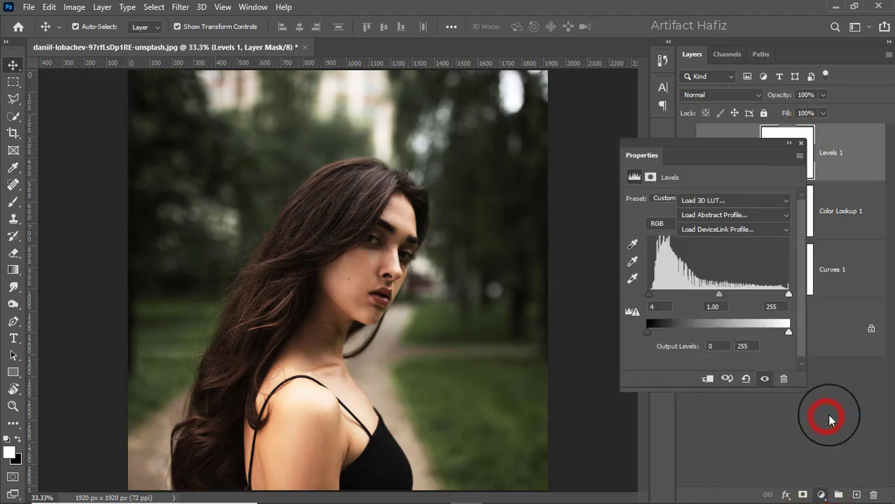
pyautogui.click(710, 200)
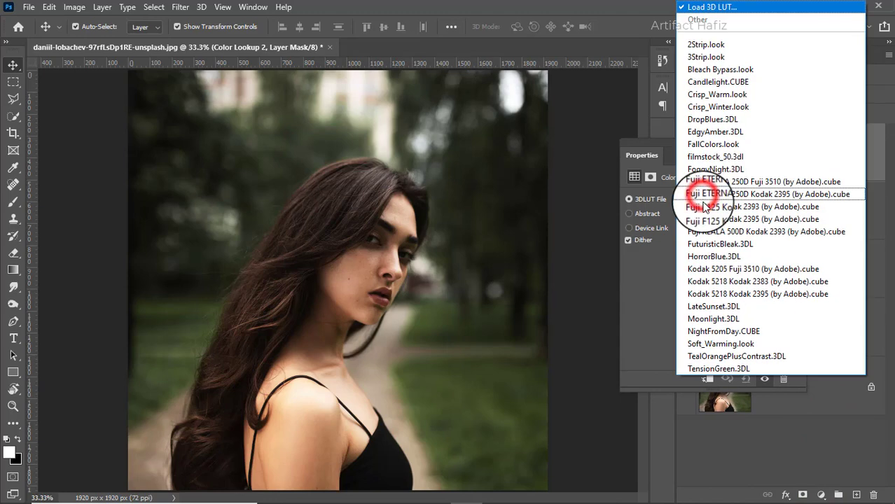
pyautogui.click(722, 346)
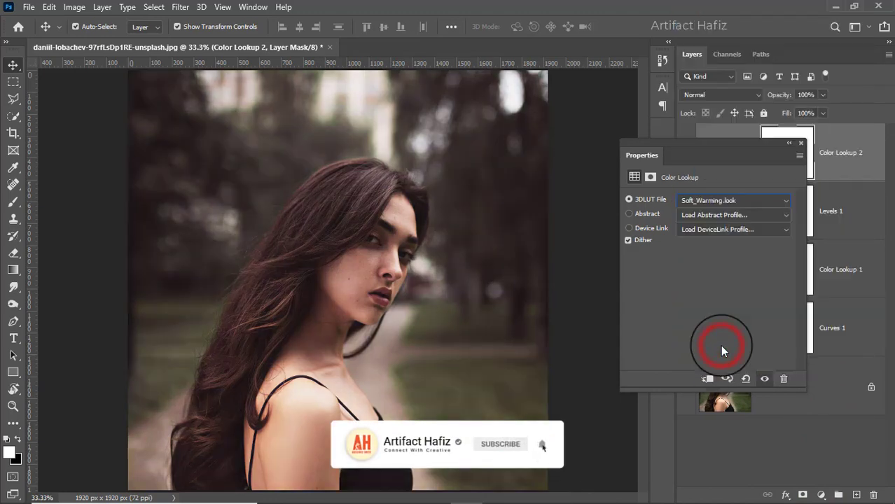
pyautogui.click(801, 143)
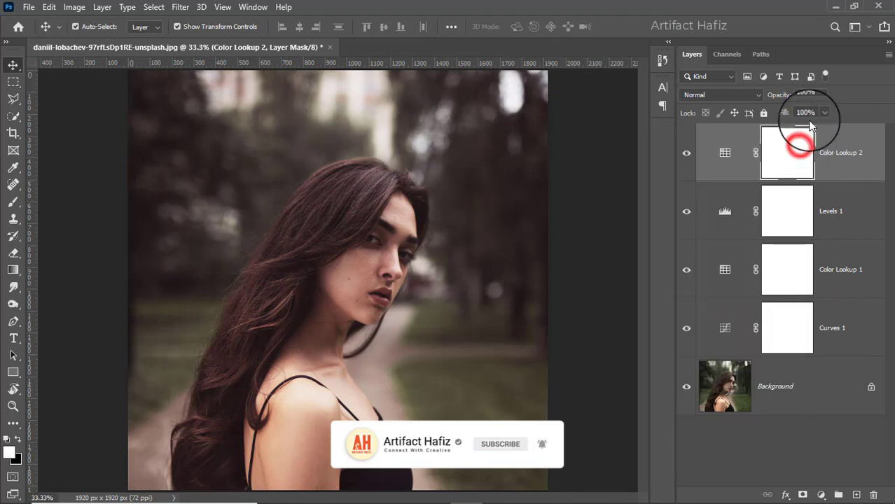
pyautogui.click(822, 94)
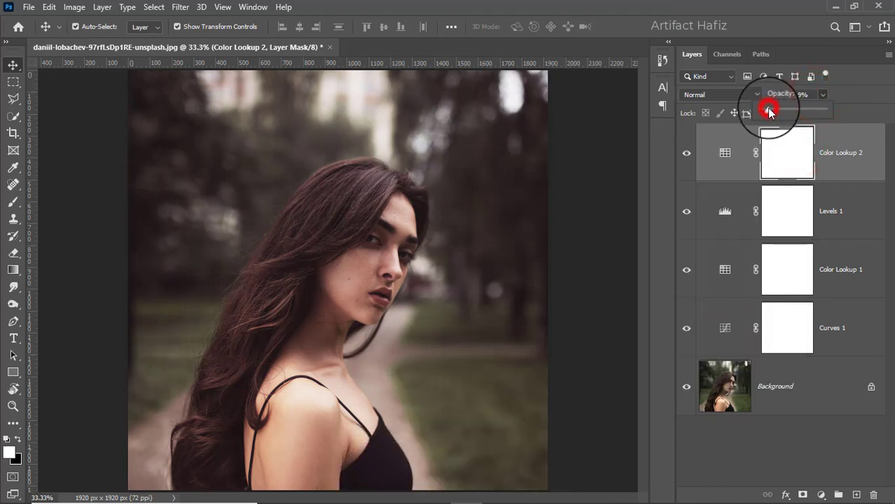
pyautogui.moveTo(768, 112); pyautogui.dragTo(778, 114)
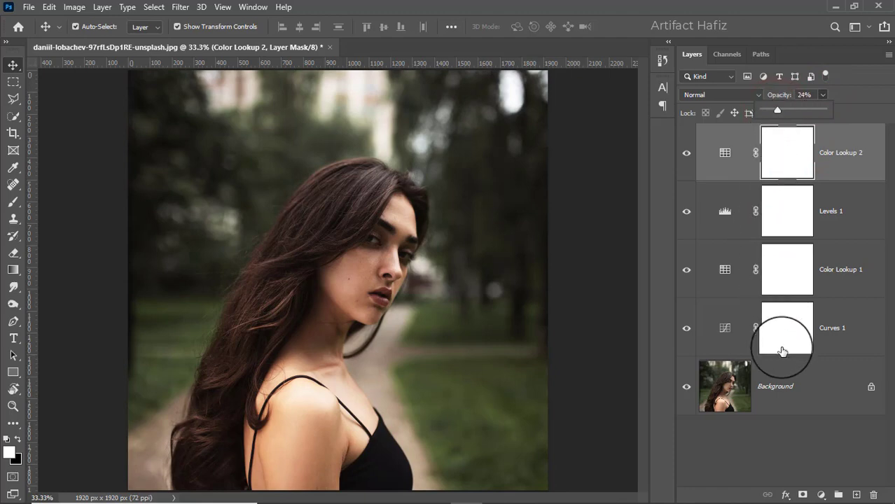
# - Add a Color Balance adjustment layer with midtones set to Cyan-Red +6, Magenta-Green +5 and Yellow-Blue +3
pyautogui.click(819, 493)
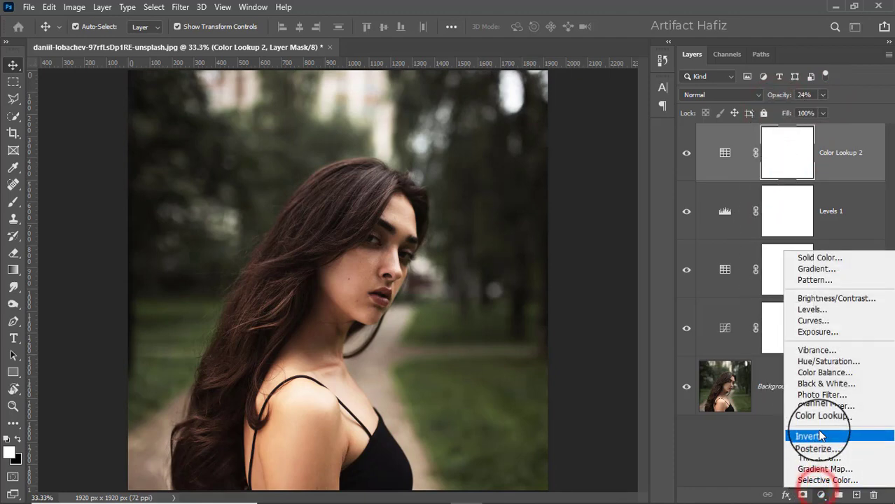
pyautogui.click(818, 372)
pyautogui.moveTo(690, 226); pyautogui.dragTo(692, 273)
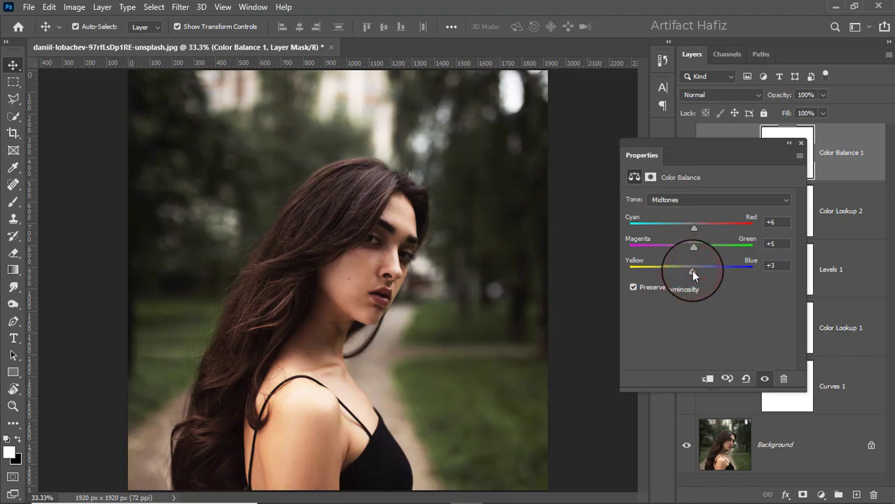
# - Set the Color Balance shadows to Cyan-Red -9, Magenta-Green -5 and Yellow-Blue -5
pyautogui.click(685, 200)
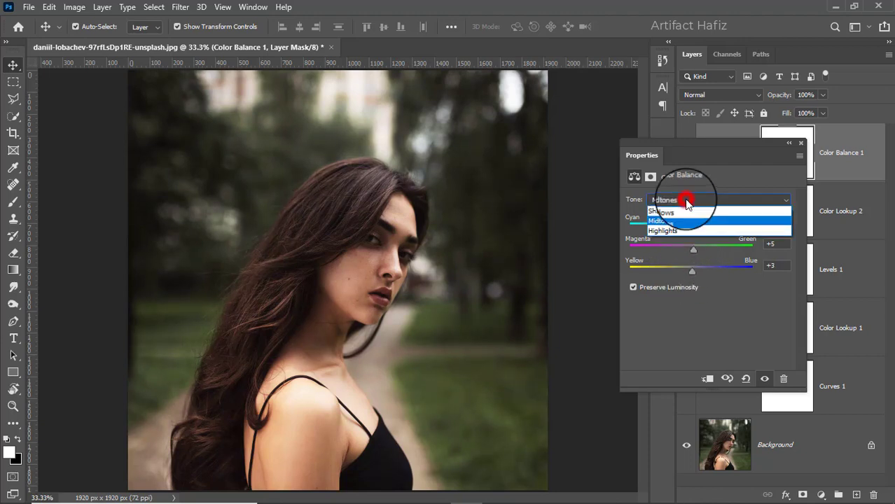
pyautogui.click(690, 211)
pyautogui.moveTo(690, 225); pyautogui.dragTo(685, 269)
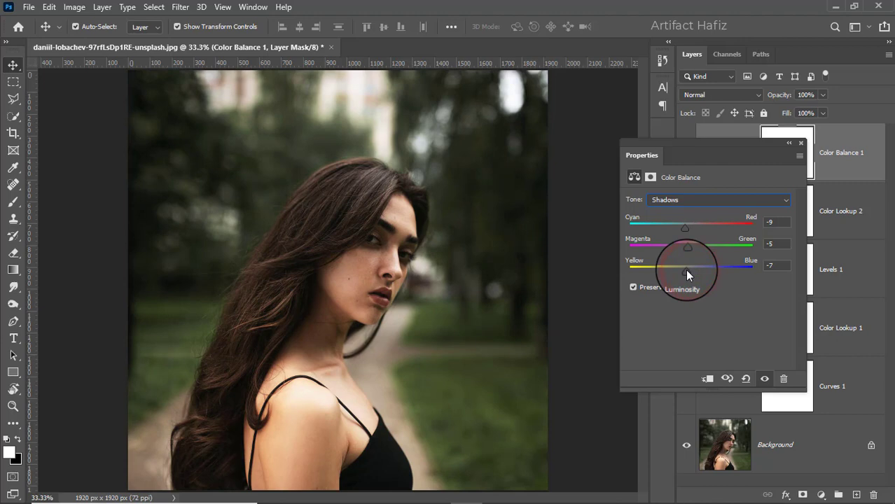
# - Set the Color Balance highlights to Cyan-Red -11, Magenta-Green -4 and Yellow-Blue -13
pyautogui.click(695, 203)
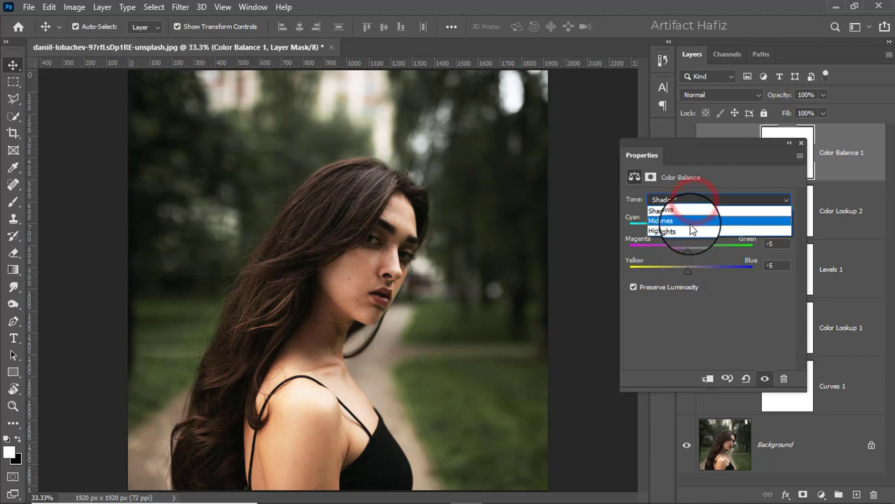
pyautogui.click(689, 231)
pyautogui.moveTo(690, 231); pyautogui.dragTo(682, 273)
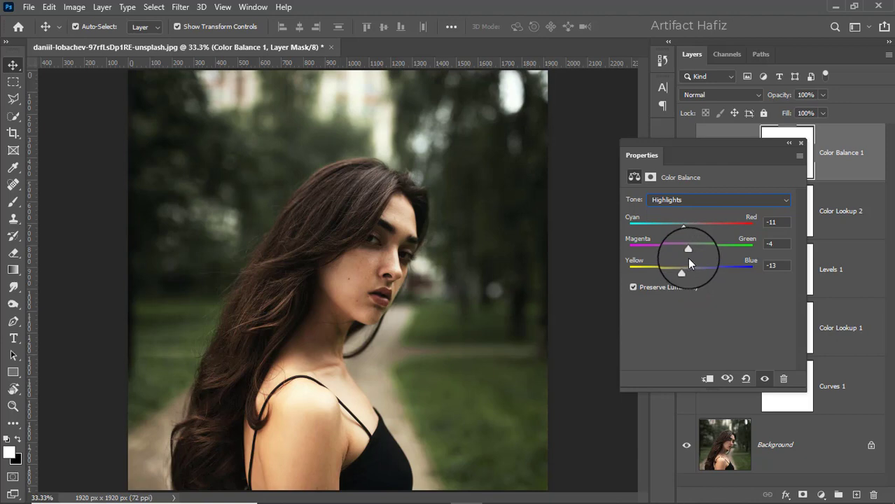
pyautogui.click(805, 144)
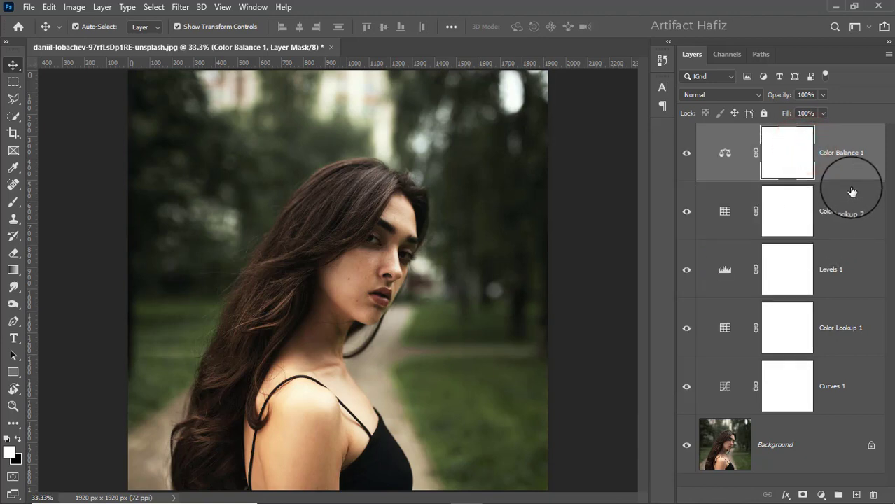
# - Stamp all visible layers into a new top layer and convert it for smart filters
pyautogui.hotkey('ctrl', 'alt', 'shift', 'e')
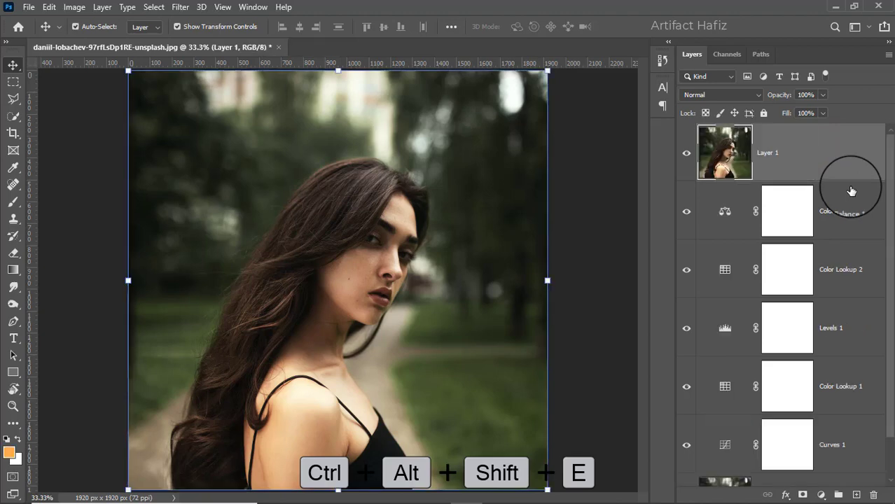
pyautogui.click(180, 7)
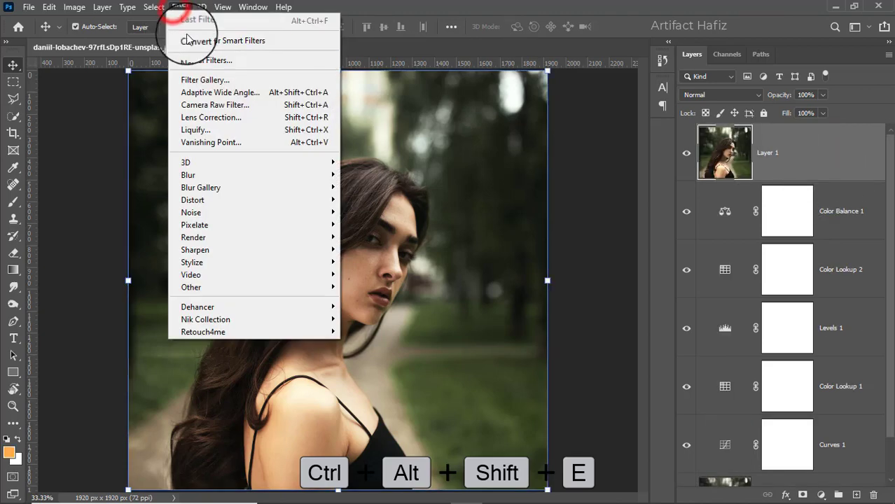
pyautogui.click(188, 40)
# - Apply the Camera Raw Filter with Highlights -18, Shadows +64, Whites +36, Blacks -22, Temperature +5 and Tint +5
pyautogui.click(180, 7)
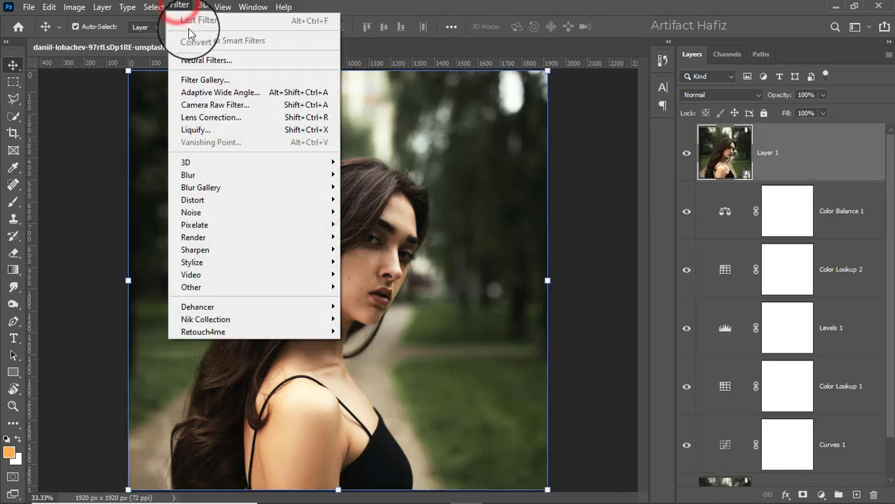
pyautogui.click(215, 105)
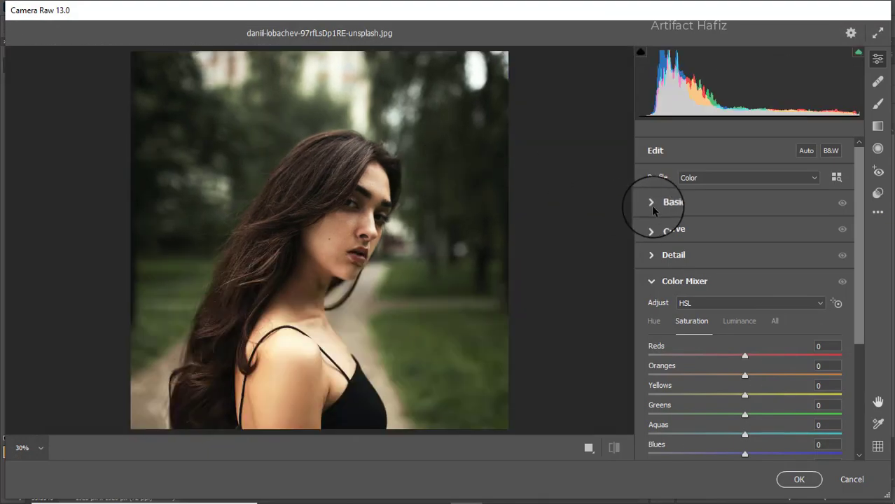
pyautogui.click(652, 204)
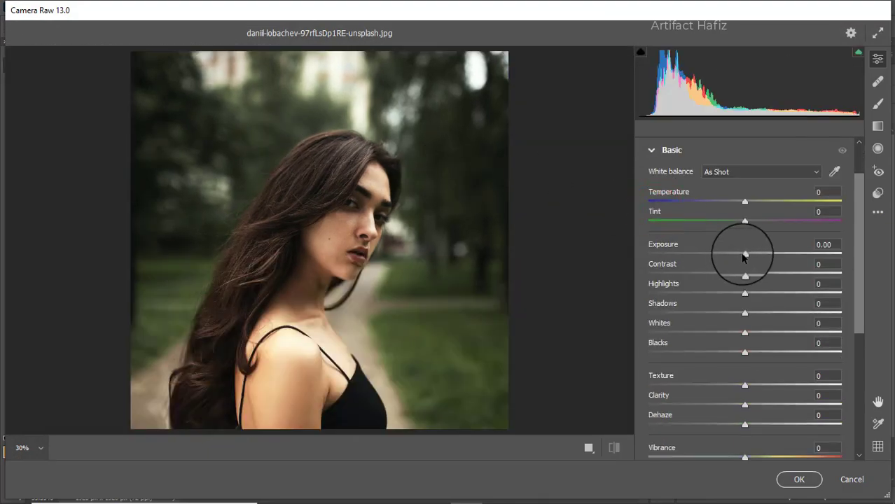
pyautogui.moveTo(744, 294); pyautogui.dragTo(725, 296)
pyautogui.moveTo(744, 333); pyautogui.dragTo(785, 336)
pyautogui.moveTo(745, 313); pyautogui.dragTo(806, 314)
pyautogui.moveTo(744, 352); pyautogui.dragTo(724, 352)
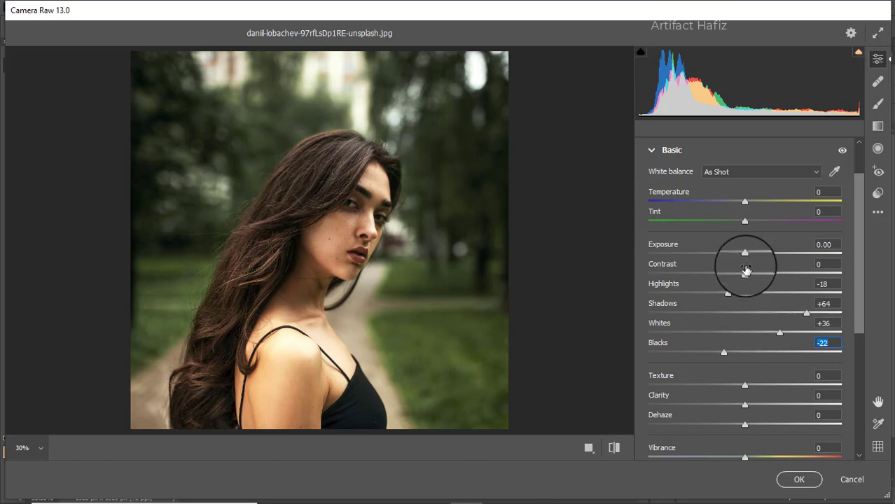
pyautogui.moveTo(745, 201); pyautogui.dragTo(750, 224)
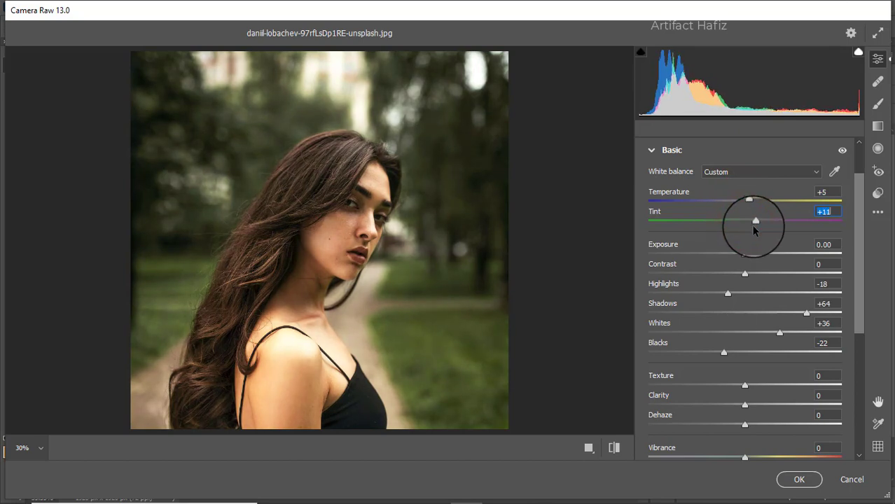
# - Set Texture, Clarity and Dehaze to +3 each, Vibrance to +63 and Saturation to -20
pyautogui.scroll(-4, 731, 282)
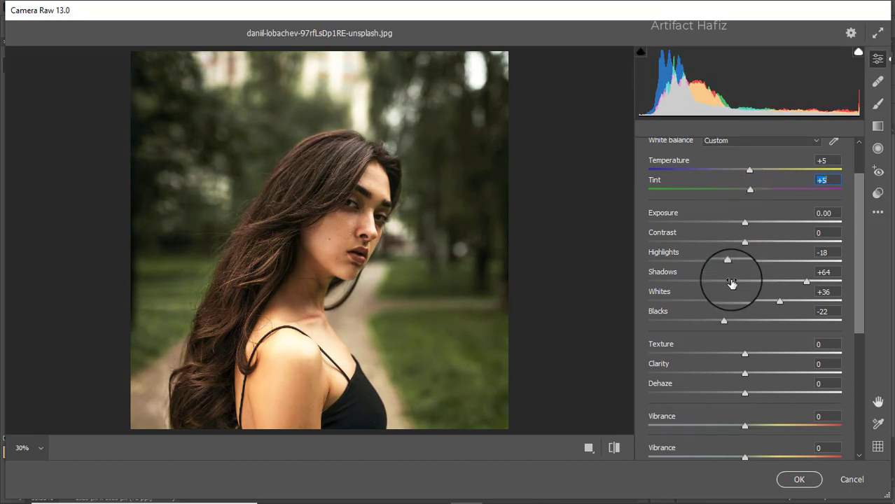
pyautogui.moveTo(745, 259); pyautogui.dragTo(747, 299)
pyautogui.moveTo(743, 332); pyautogui.dragTo(812, 329)
pyautogui.moveTo(744, 351); pyautogui.dragTo(732, 355)
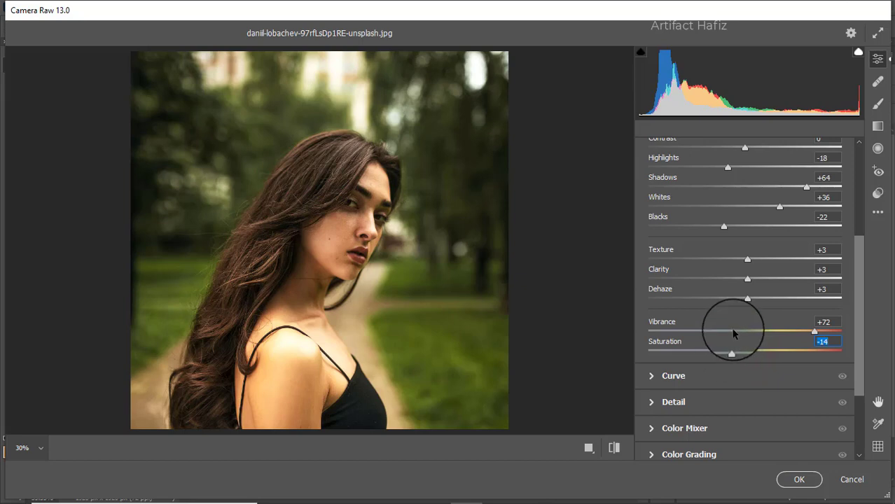
pyautogui.moveTo(814, 330); pyautogui.dragTo(804, 331)
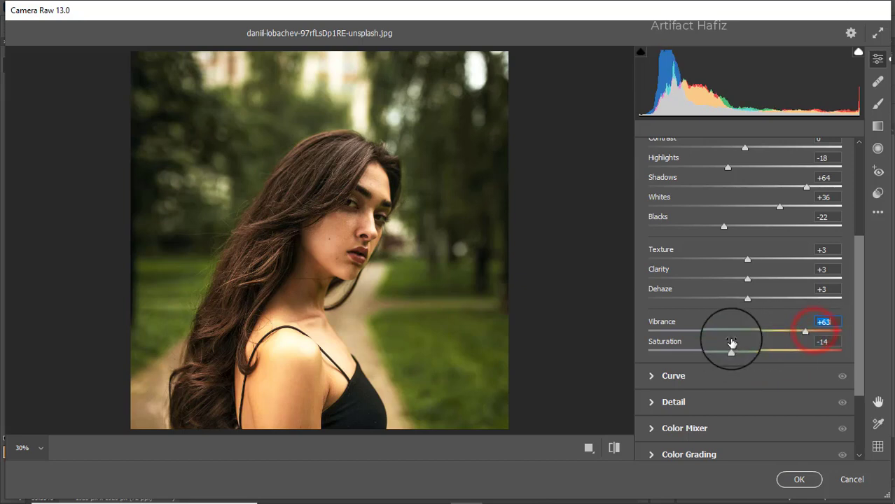
pyautogui.moveTo(731, 355); pyautogui.dragTo(727, 352)
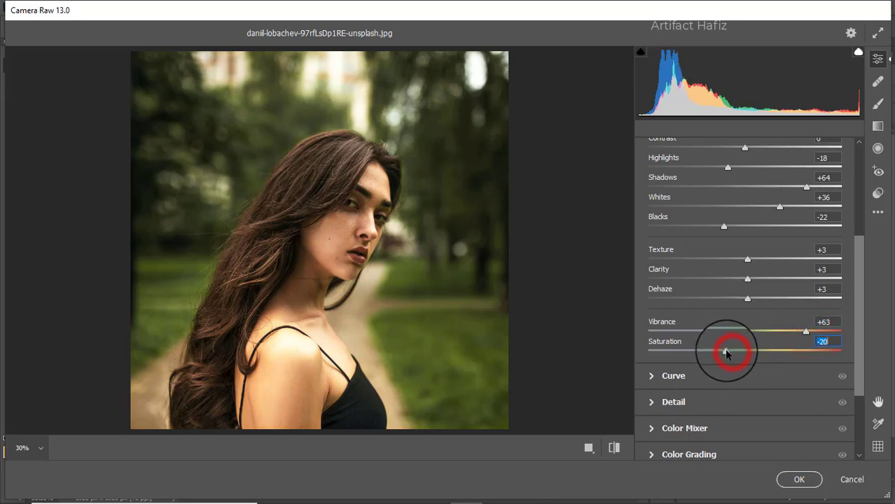
# - Raise the black point of the blue channel curve to an output of about 9
pyautogui.click(674, 376)
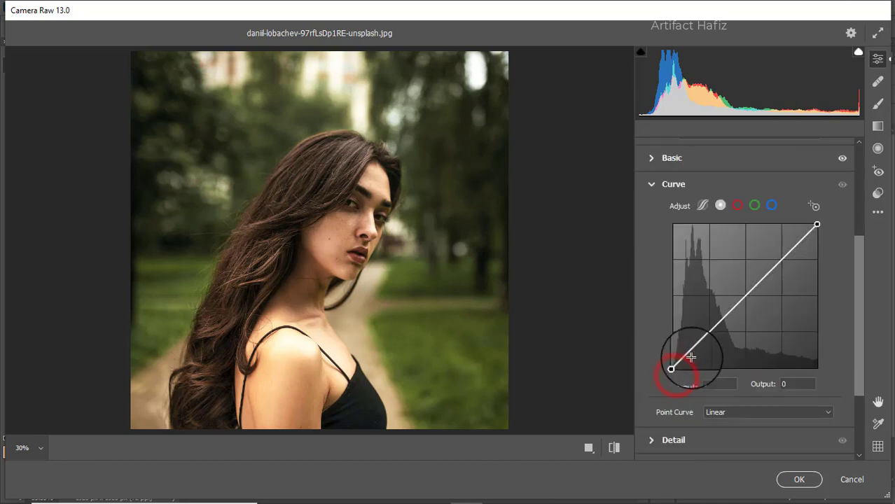
pyautogui.click(771, 206)
pyautogui.moveTo(673, 367); pyautogui.dragTo(674, 364)
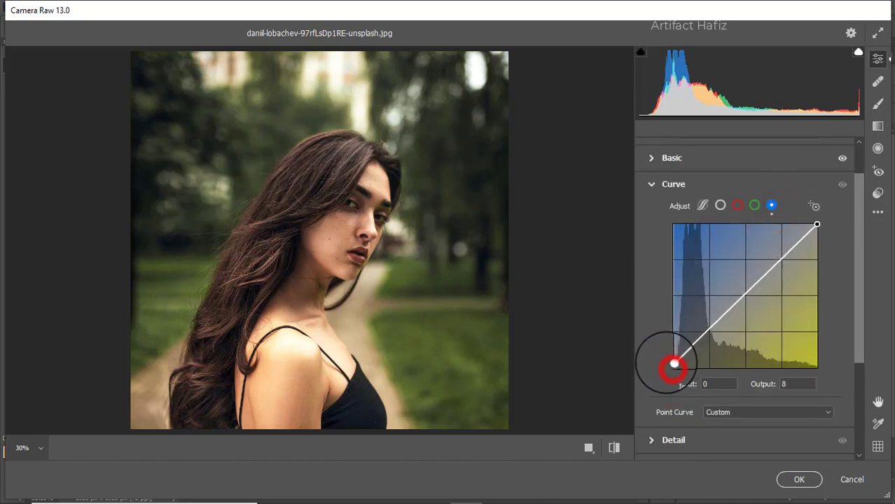
# - Set the detail adjustments to Sharpening 12, Noise Reduction 6 and Color Noise Reduction 15
pyautogui.scroll(-3, 756, 312)
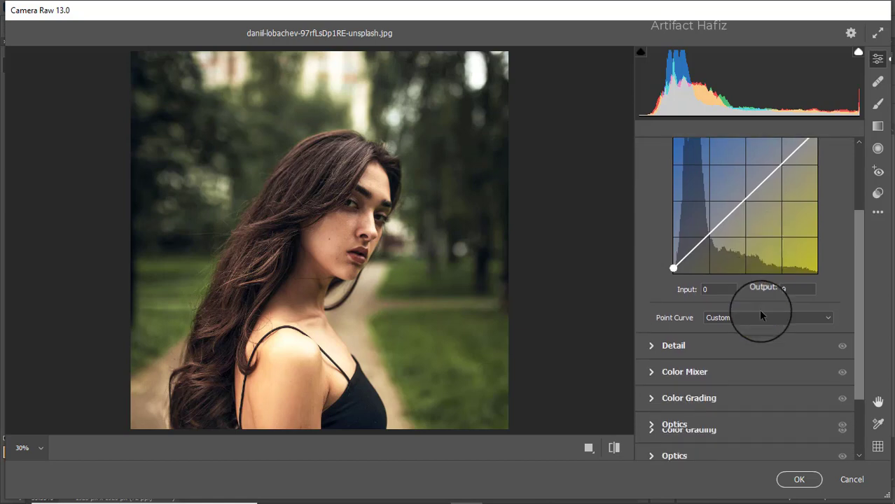
pyautogui.click(680, 346)
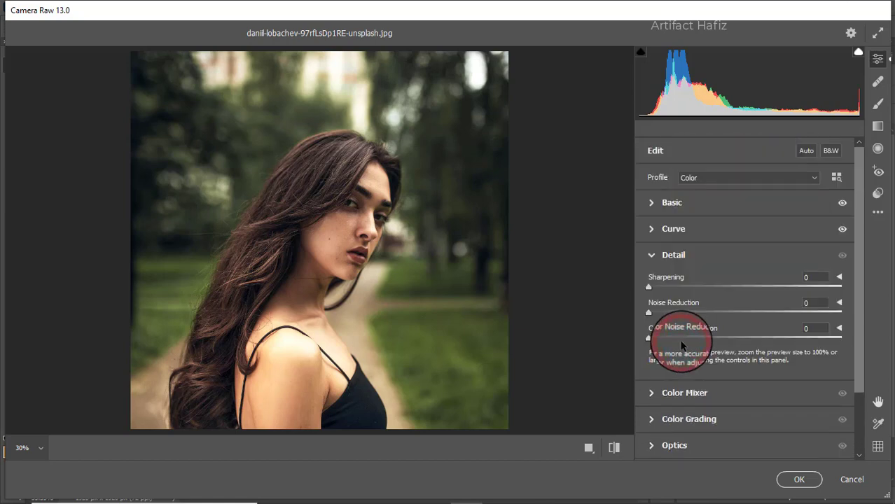
pyautogui.moveTo(648, 287); pyautogui.dragTo(676, 338)
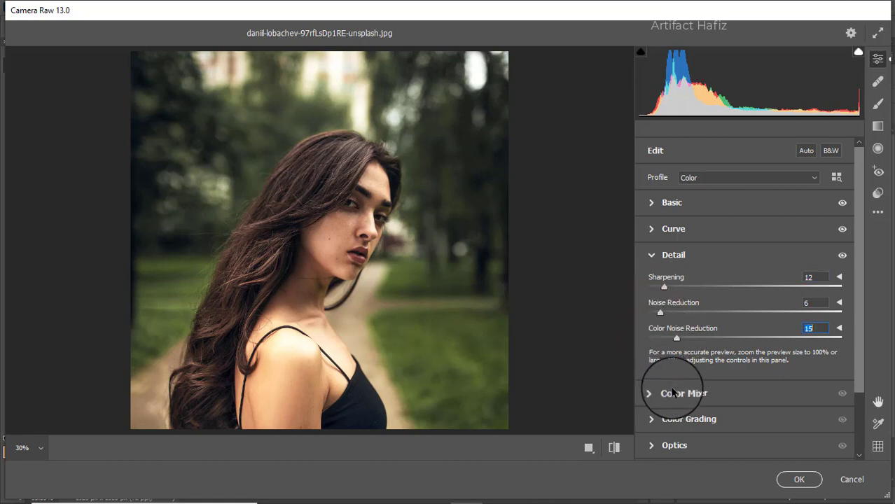
# - In the Color Mixer, set saturation to Reds +37, Oranges +10, Yellows +9, Greens -100, Aquas +11 and Blues +15
pyautogui.click(672, 394)
pyautogui.click(691, 234)
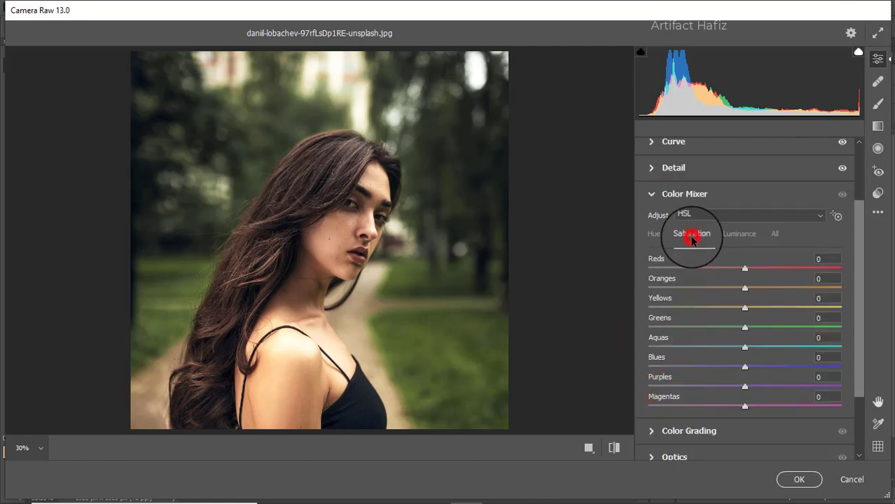
pyautogui.moveTo(743, 268); pyautogui.dragTo(622, 331)
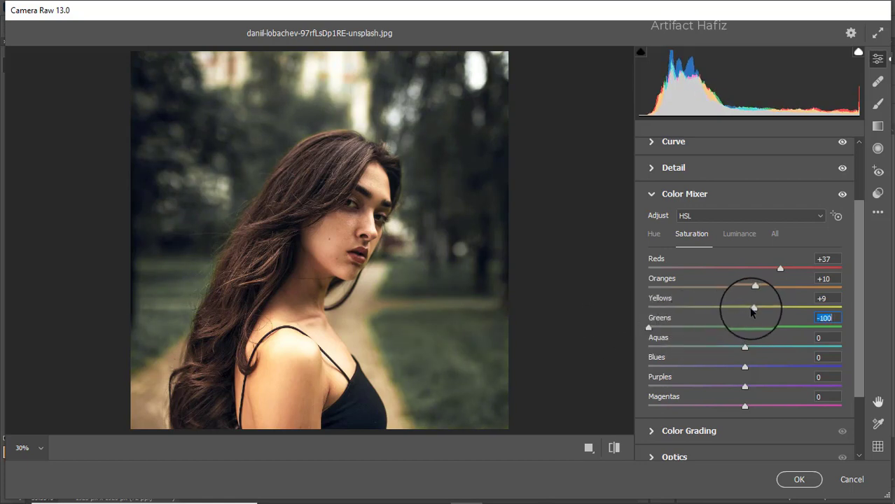
pyautogui.moveTo(744, 348); pyautogui.dragTo(758, 365)
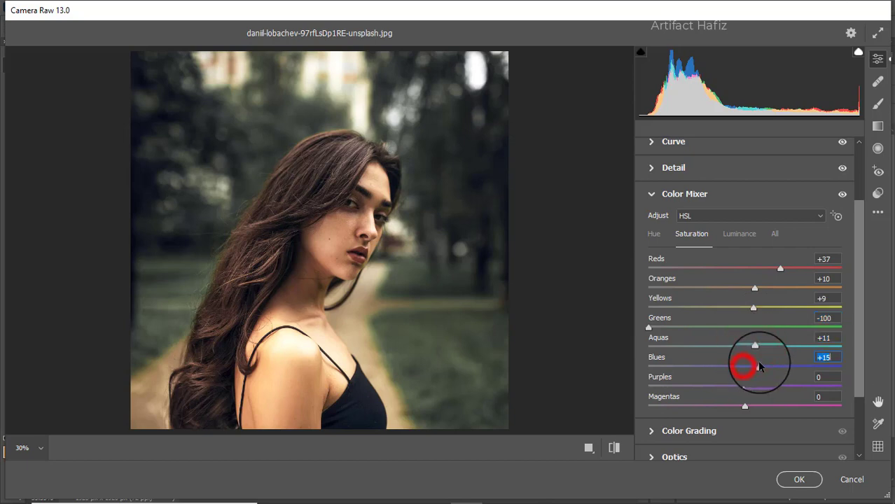
# - Shift the Color Mixer hues to Greens +20, Aquas -35 and Blues -100
pyautogui.click(744, 236)
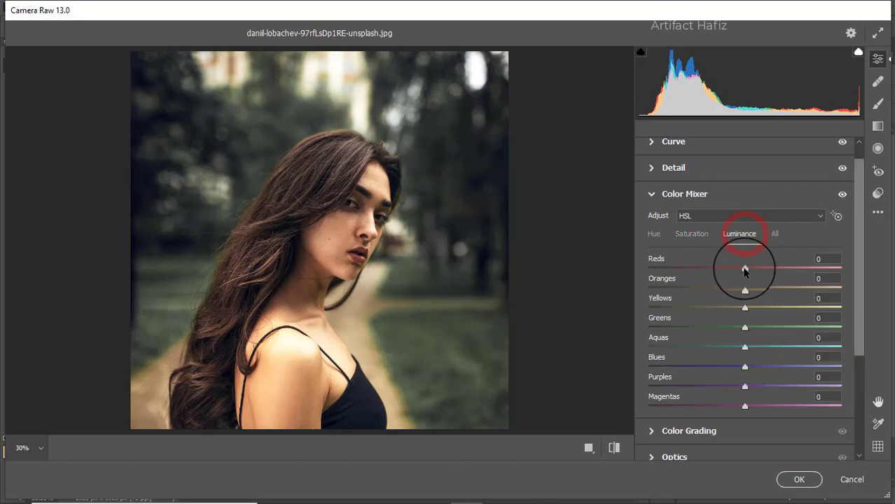
pyautogui.moveTo(744, 287); pyautogui.dragTo(641, 364)
pyautogui.click(653, 235)
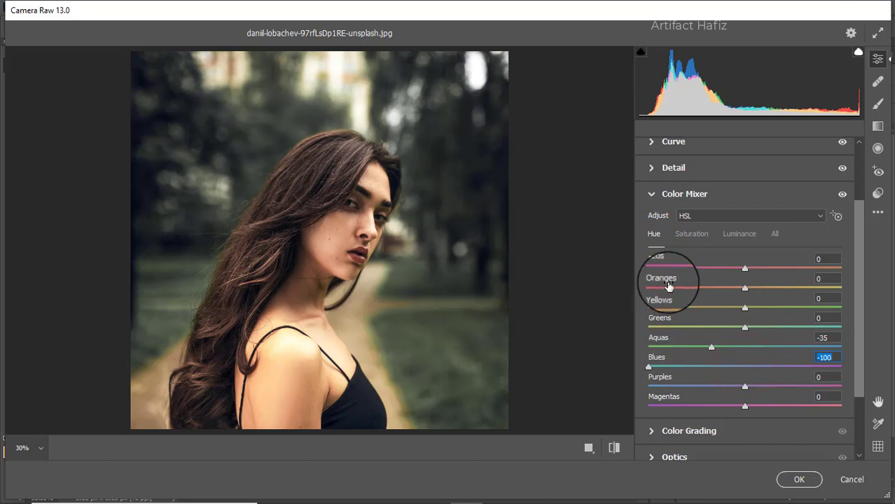
pyautogui.moveTo(745, 327)
pyautogui.mouseDown()
pyautogui.moveTo(798, 331)
pyautogui.moveTo(730, 328)
pyautogui.mouseUp()
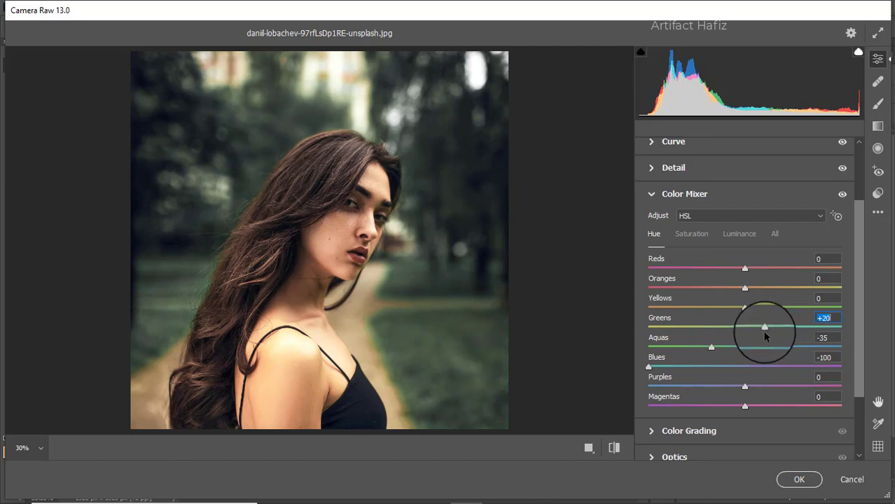
# - Color grade the shadows to hue 112, saturation 13, the midtones to hue 141, saturation 11, and tint the highlights slightly yellow-green
pyautogui.scroll(-3, 761, 324)
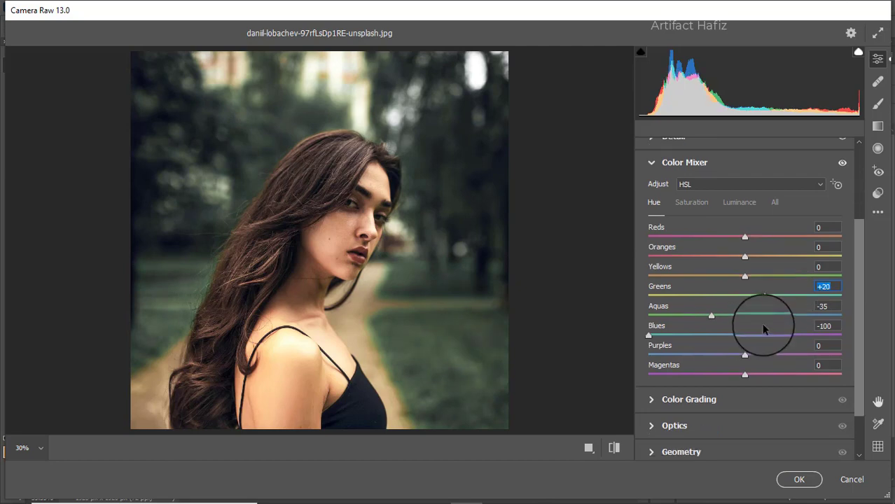
pyautogui.click(681, 340)
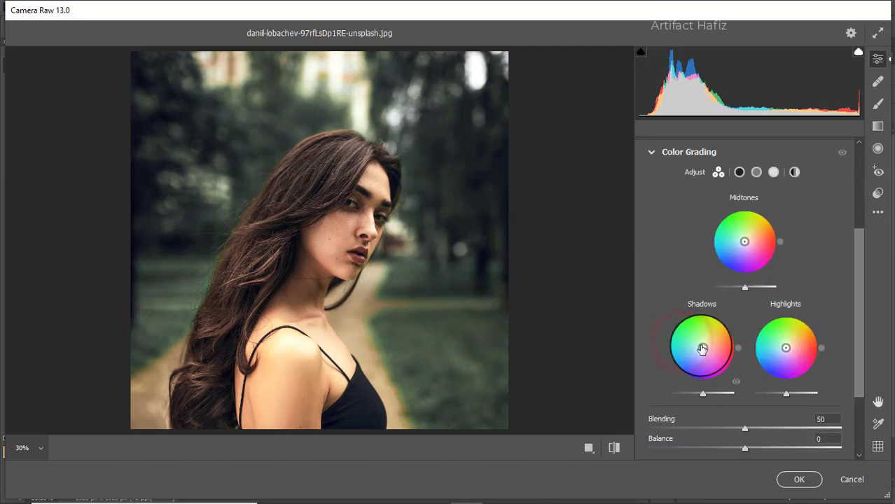
pyautogui.moveTo(700, 350)
pyautogui.mouseDown()
pyautogui.moveTo(671, 354)
pyautogui.moveTo(698, 280)
pyautogui.moveTo(671, 321)
pyautogui.moveTo(679, 300)
pyautogui.moveTo(690, 312)
pyautogui.mouseUp()
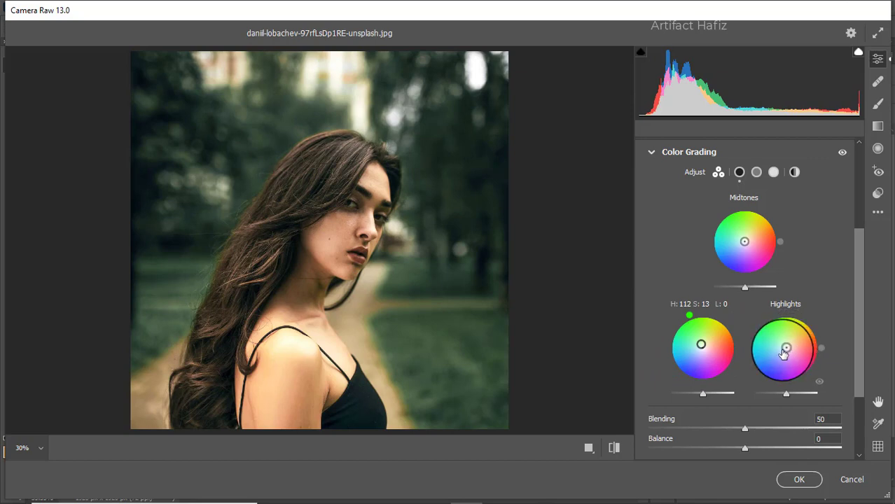
pyautogui.moveTo(784, 350); pyautogui.dragTo(802, 318)
pyautogui.moveTo(789, 314); pyautogui.dragTo(789, 313)
pyautogui.moveTo(743, 264); pyautogui.dragTo(665, 181)
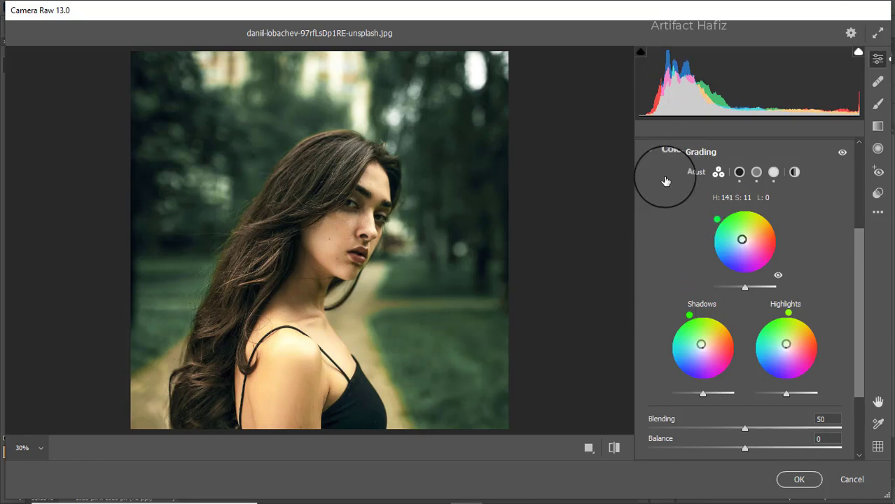
# - Add a Highlight Priority vignette of -15 with Midpoint 33, Roundness +99 and Feather 98
pyautogui.scroll(-3, 744, 245)
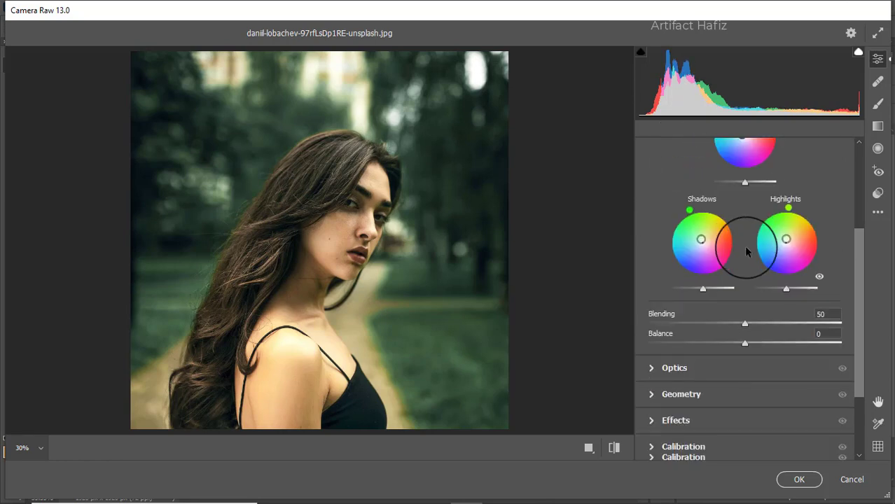
pyautogui.click(678, 421)
pyautogui.moveTo(742, 317); pyautogui.dragTo(694, 315)
pyautogui.moveTo(745, 401); pyautogui.dragTo(833, 399)
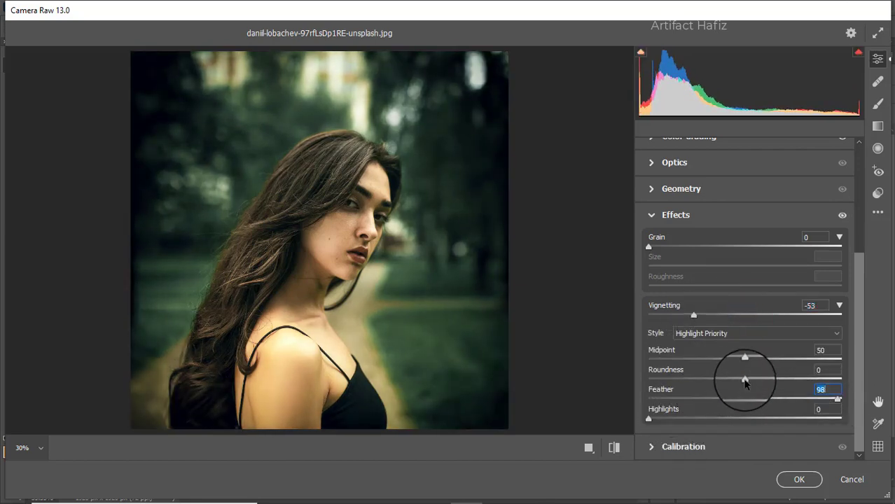
pyautogui.moveTo(745, 379); pyautogui.dragTo(833, 378)
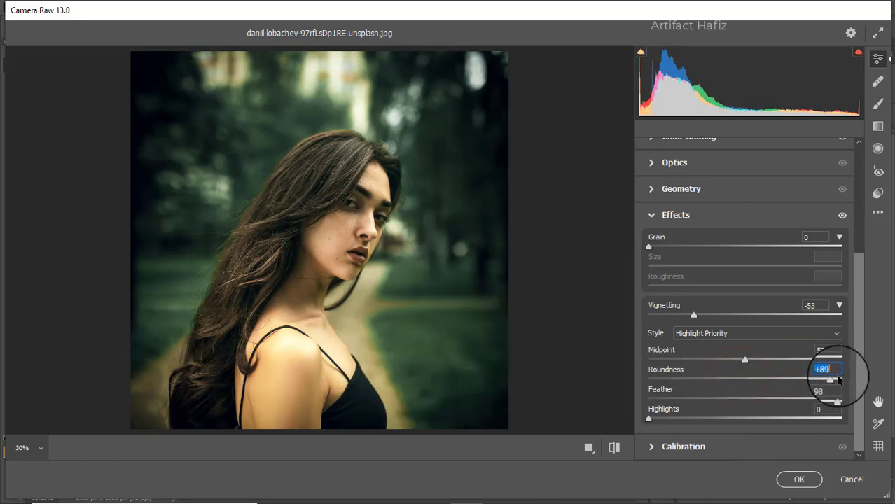
pyautogui.moveTo(716, 362)
pyautogui.mouseDown()
pyautogui.moveTo(696, 359)
pyautogui.moveTo(713, 359)
pyautogui.mouseUp()
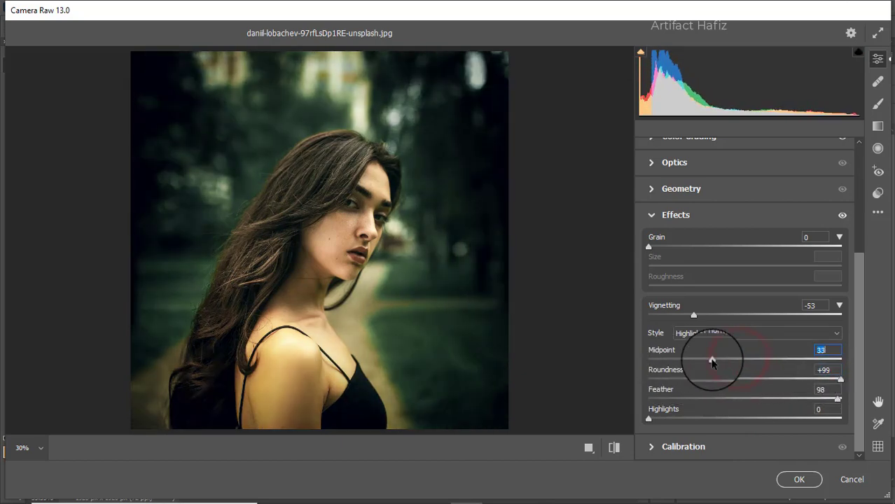
pyautogui.moveTo(692, 316); pyautogui.dragTo(729, 318)
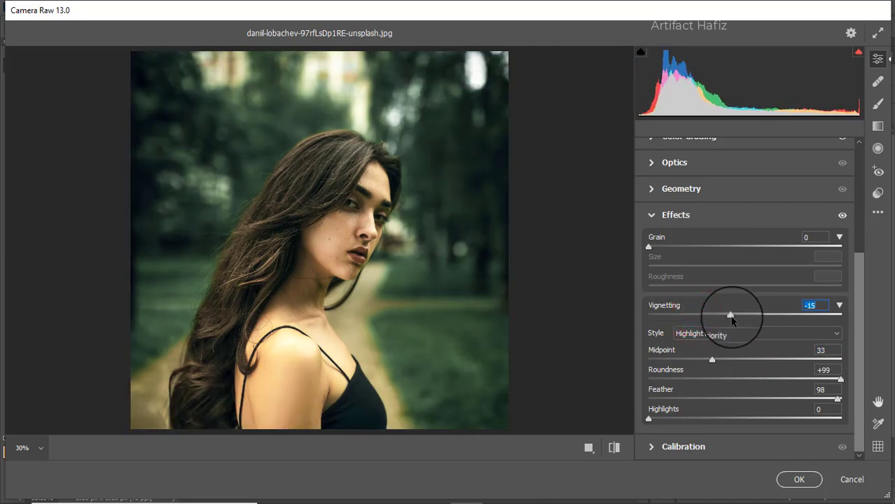
# - Calibrate the primary saturations to Red -22, Green +63 and Blue -11
pyautogui.click(710, 445)
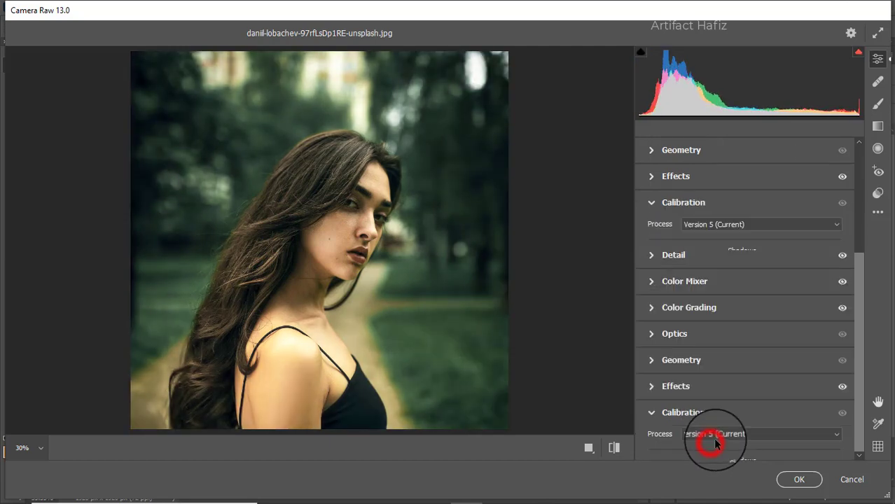
pyautogui.moveTo(744, 389); pyautogui.dragTo(804, 390)
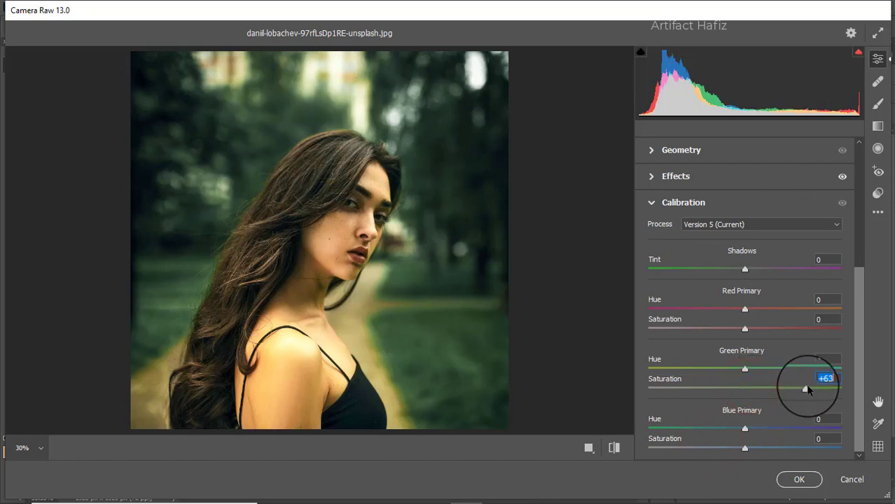
pyautogui.moveTo(744, 329); pyautogui.dragTo(735, 329)
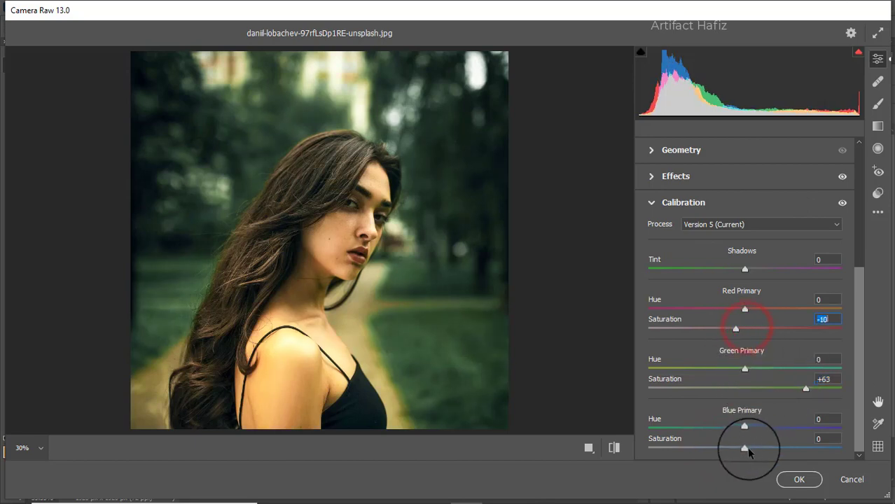
pyautogui.moveTo(742, 448); pyautogui.dragTo(733, 449)
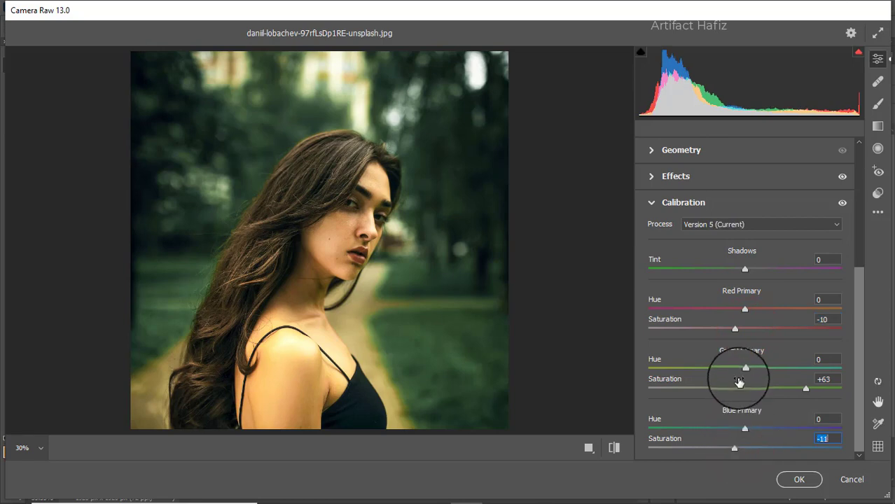
pyautogui.moveTo(735, 328); pyautogui.dragTo(723, 330)
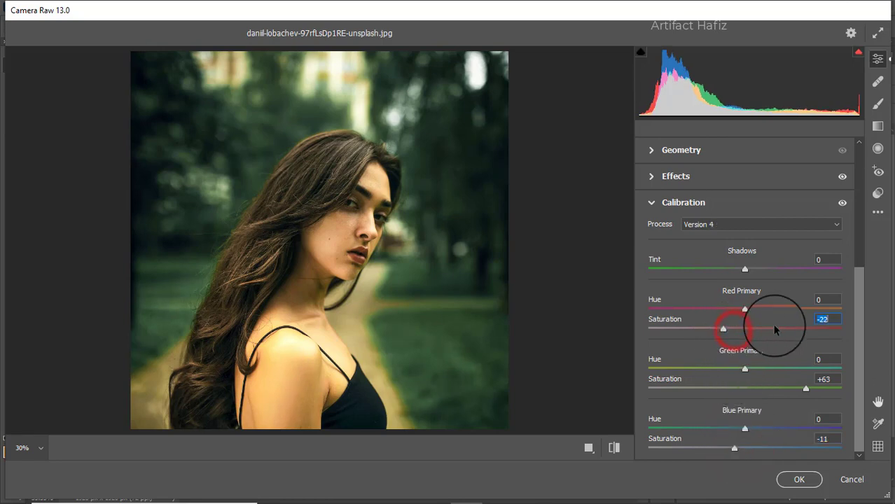
# - Readjust the Yellows saturation in the Color Mixer to +4
pyautogui.moveTo(857, 316); pyautogui.dragTo(850, 211)
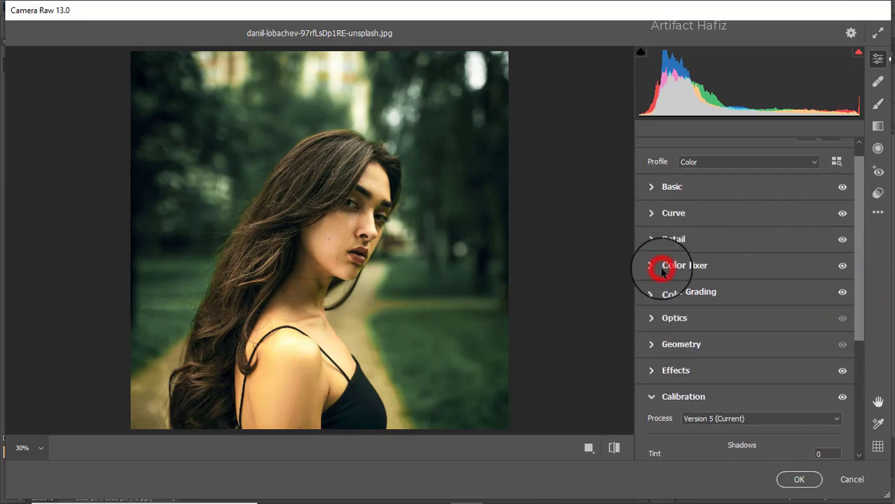
pyautogui.click(662, 270)
pyautogui.click(693, 233)
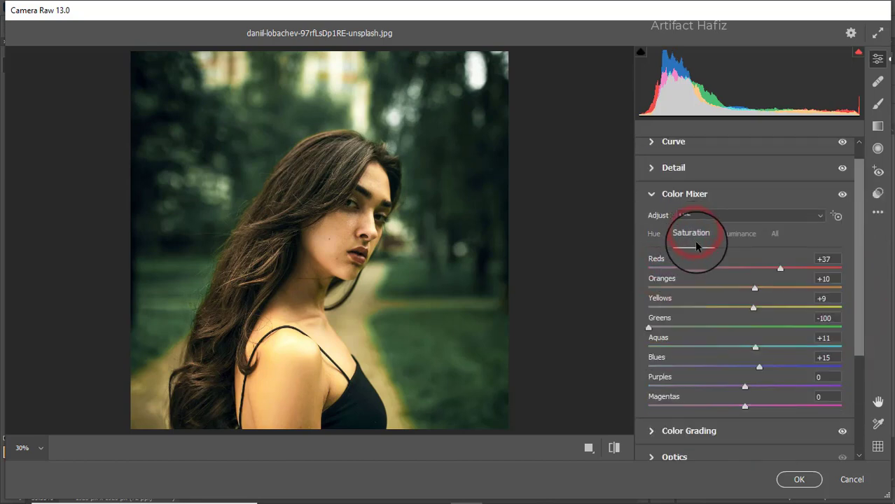
pyautogui.moveTo(755, 307); pyautogui.dragTo(701, 306)
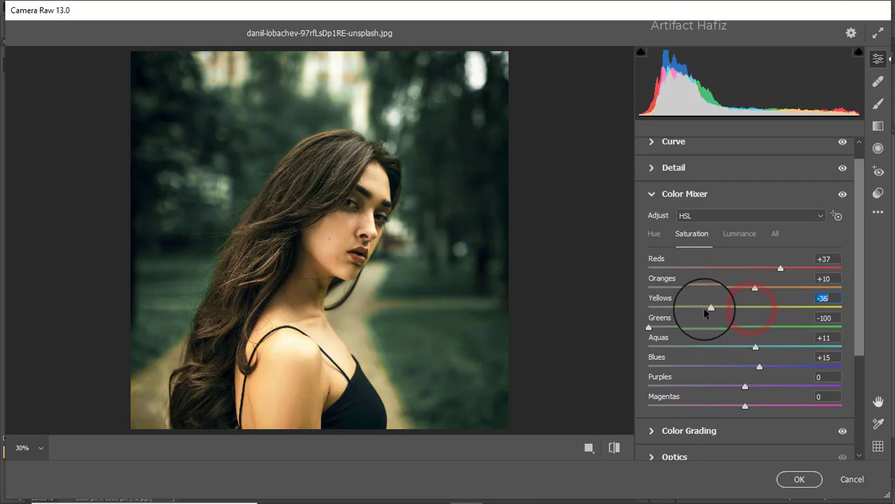
pyautogui.moveTo(756, 313); pyautogui.dragTo(739, 308)
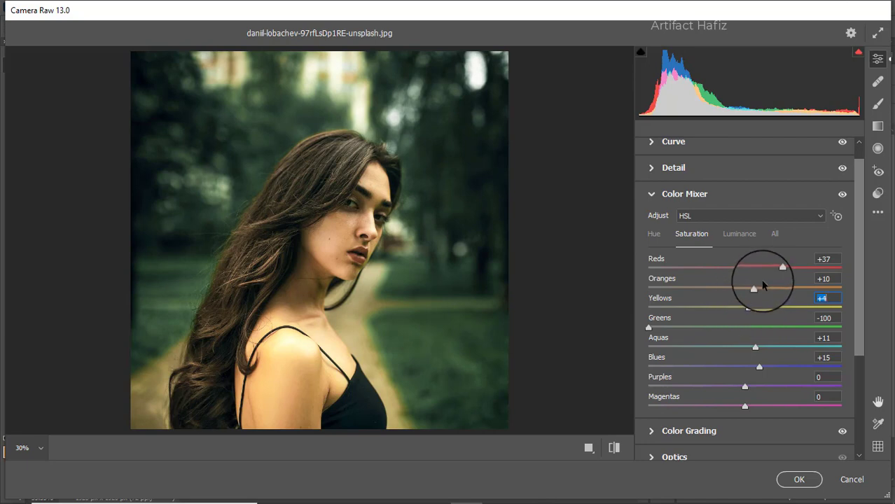
# - Place an inverted elliptical Radial Filter over the woman's face and tilt it to follow her head
pyautogui.click(878, 149)
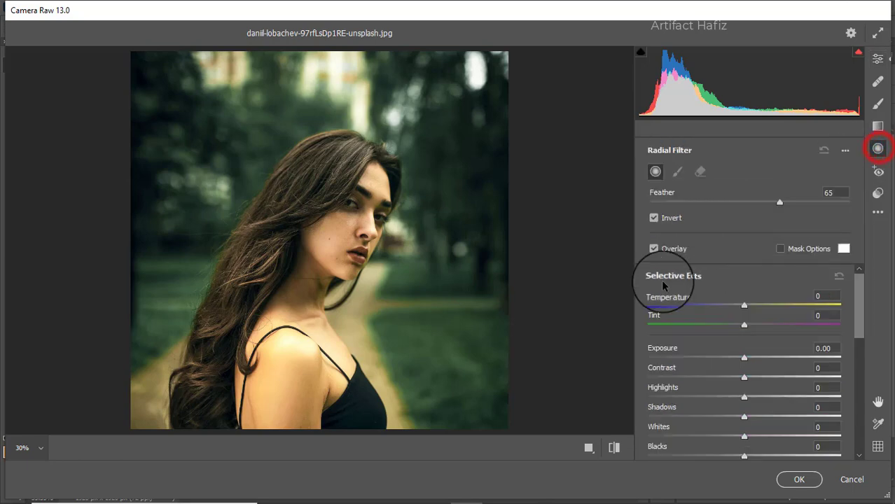
pyautogui.moveTo(320, 180); pyautogui.dragTo(375, 255)
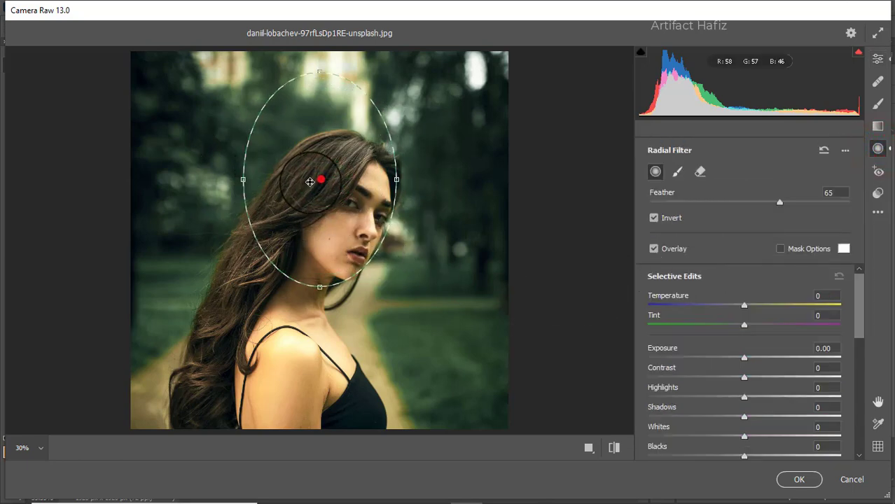
pyautogui.moveTo(344, 222)
pyautogui.mouseDown()
pyautogui.moveTo(340, 229)
pyautogui.moveTo(344, 220)
pyautogui.mouseUp()
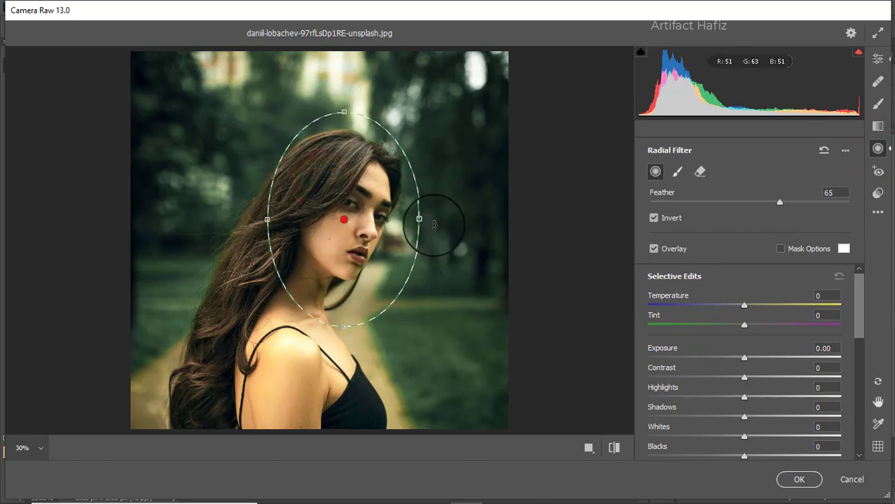
pyautogui.moveTo(436, 221); pyautogui.dragTo(402, 242)
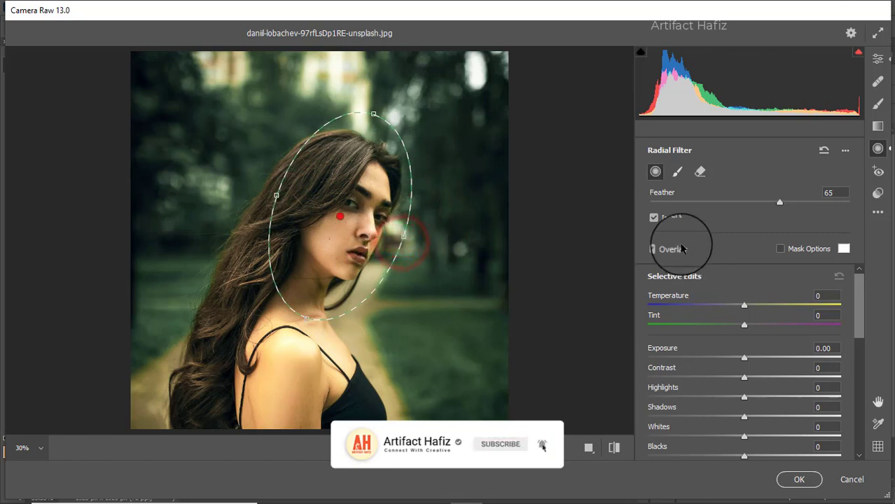
pyautogui.click(654, 218)
pyautogui.click(655, 219)
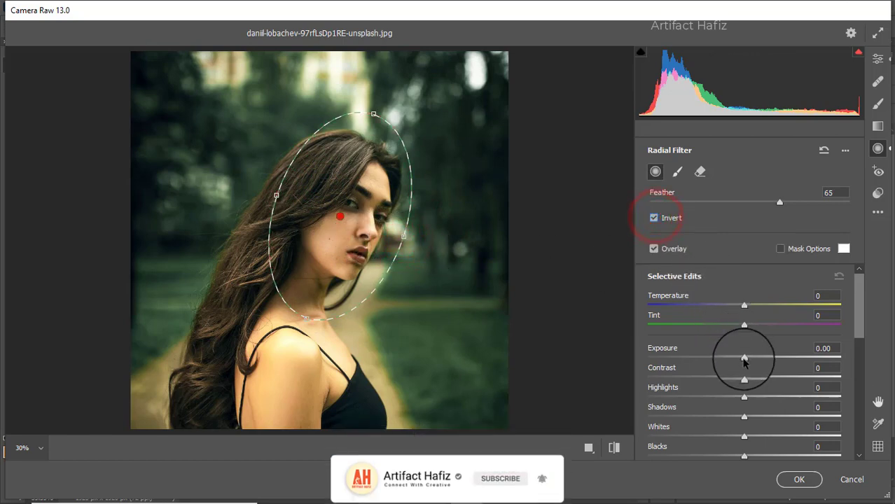
# - Set the radial filter's Exposure to -0.55 and widen its ellipse around the woman's head
pyautogui.moveTo(744, 359)
pyautogui.mouseDown()
pyautogui.moveTo(710, 360)
pyautogui.moveTo(728, 353)
pyautogui.mouseUp()
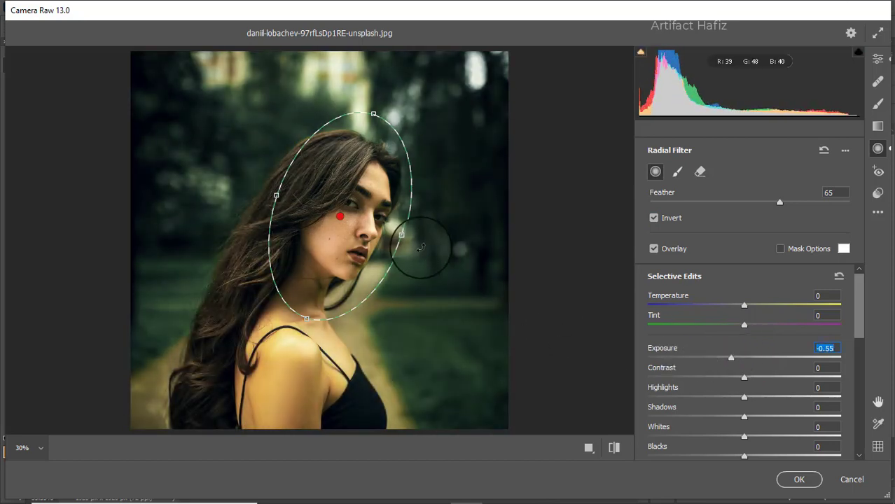
pyautogui.moveTo(404, 238); pyautogui.dragTo(422, 242)
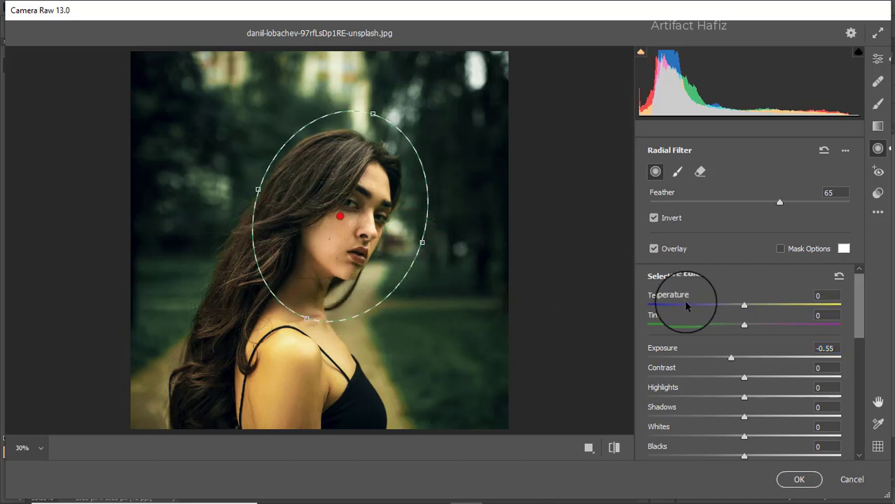
pyautogui.scroll(-1, 783, 369)
pyautogui.scroll(-6, 783, 369)
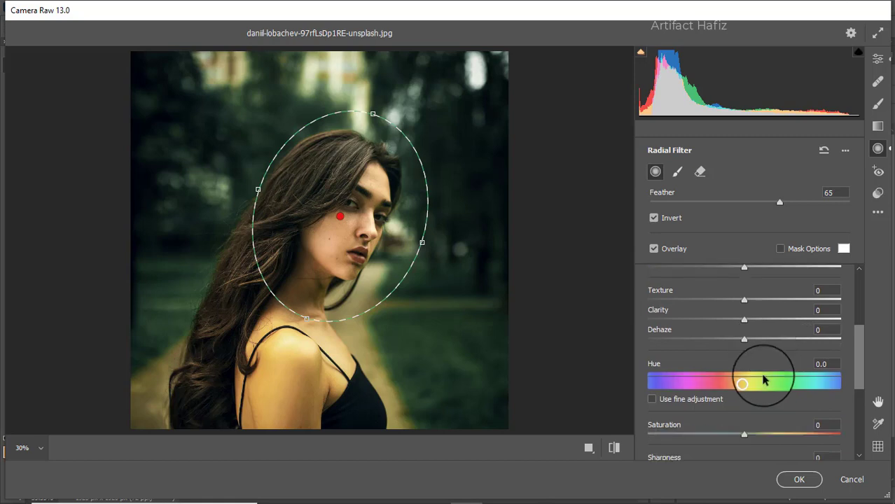
# - Set the radial filter's Saturation to -8, then apply the Camera Raw edits after a side-by-side before/after comparison
pyautogui.moveTo(744, 403); pyautogui.dragTo(724, 408)
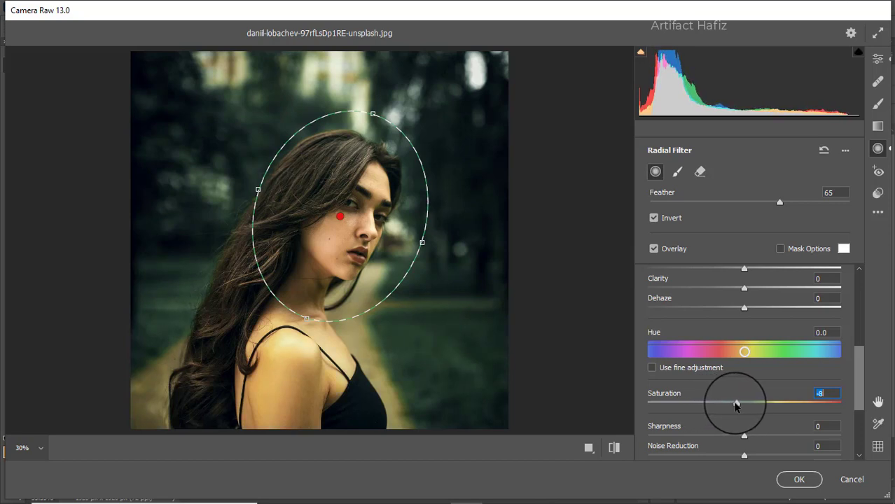
pyautogui.click(877, 59)
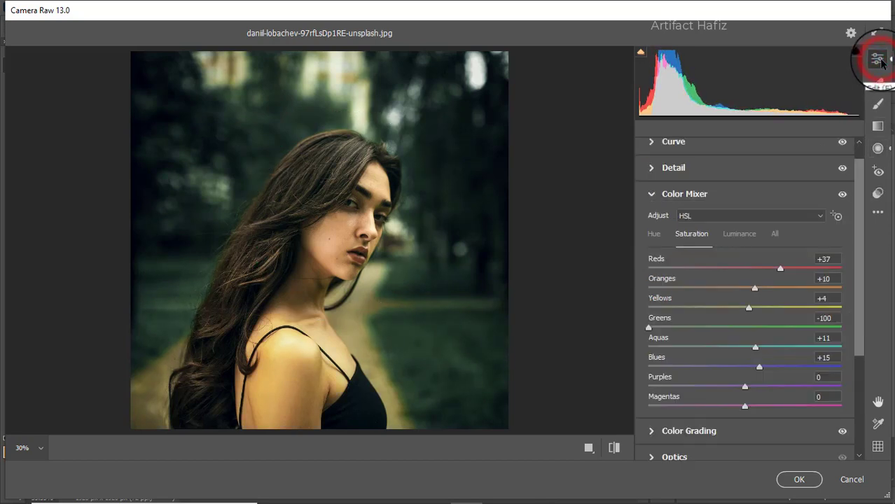
pyautogui.click(588, 449)
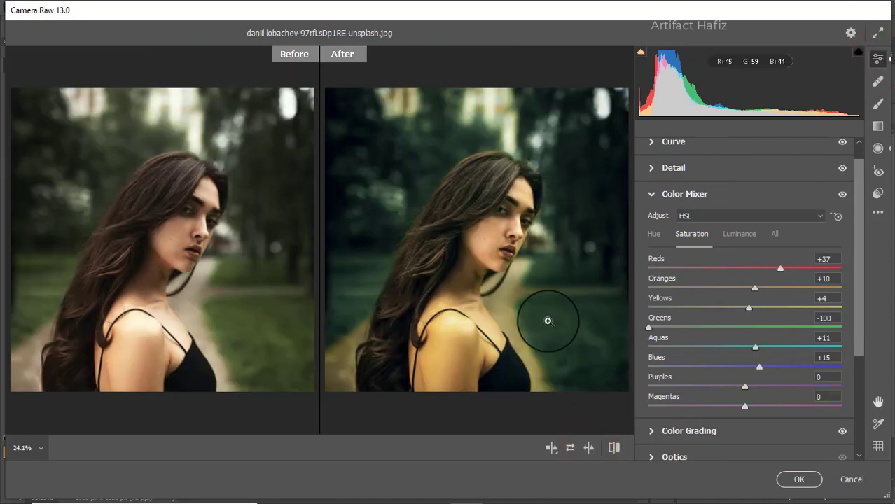
pyautogui.click(796, 477)
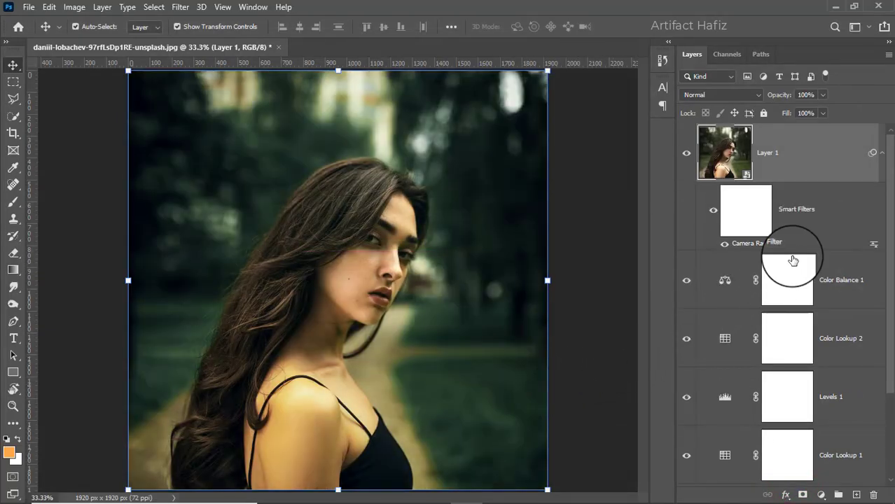
# - Open the portrait layer in Nik Collection's Color Efex Pro 4 and choose the Cross Processing filter
pyautogui.click(179, 7)
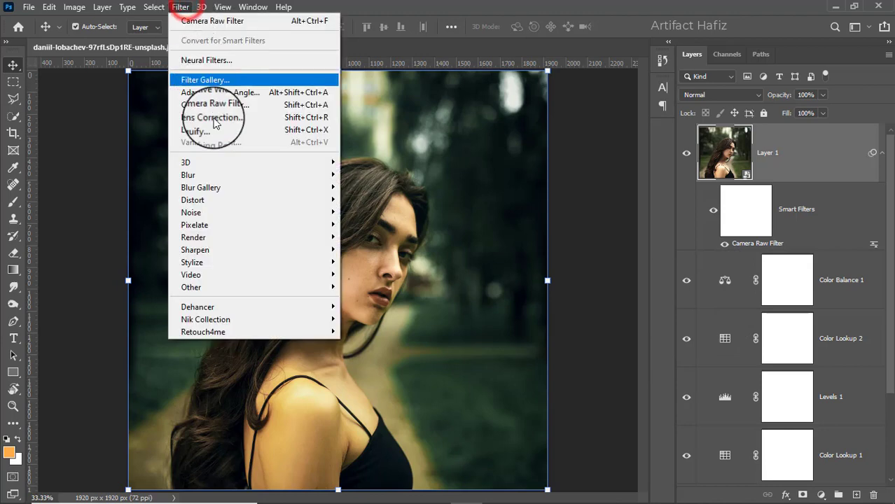
pyautogui.moveTo(237, 319)
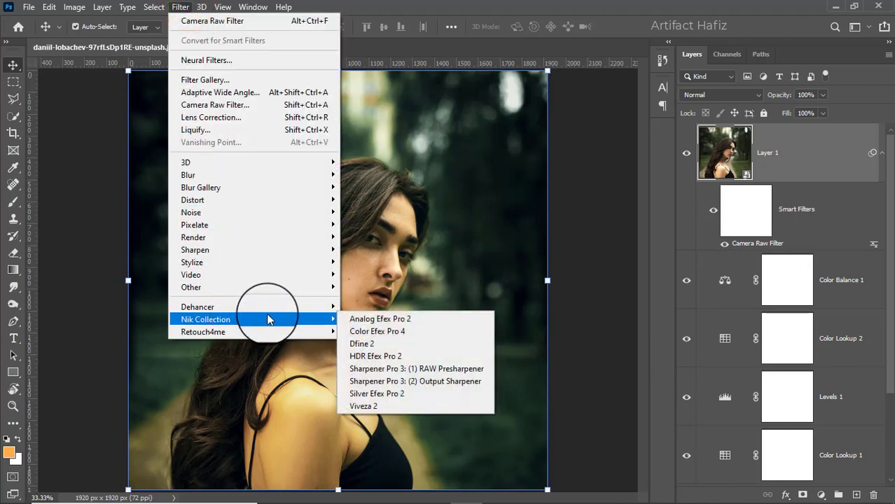
pyautogui.click(370, 332)
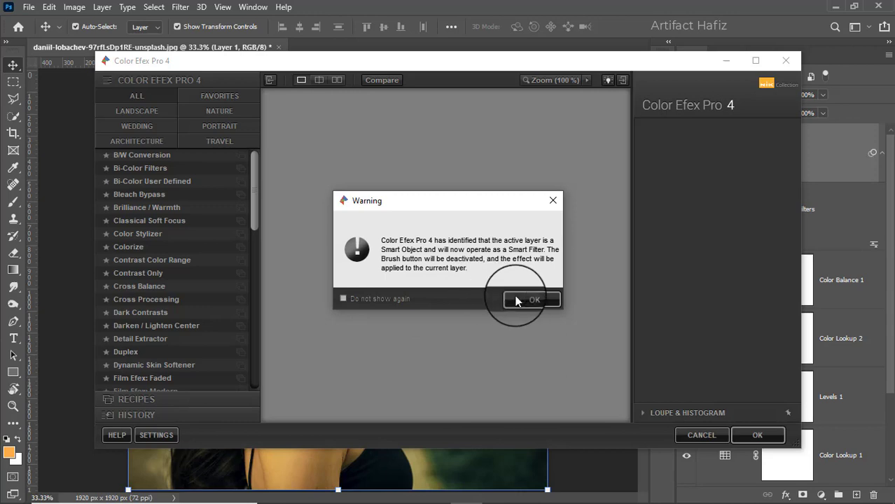
pyautogui.click(525, 299)
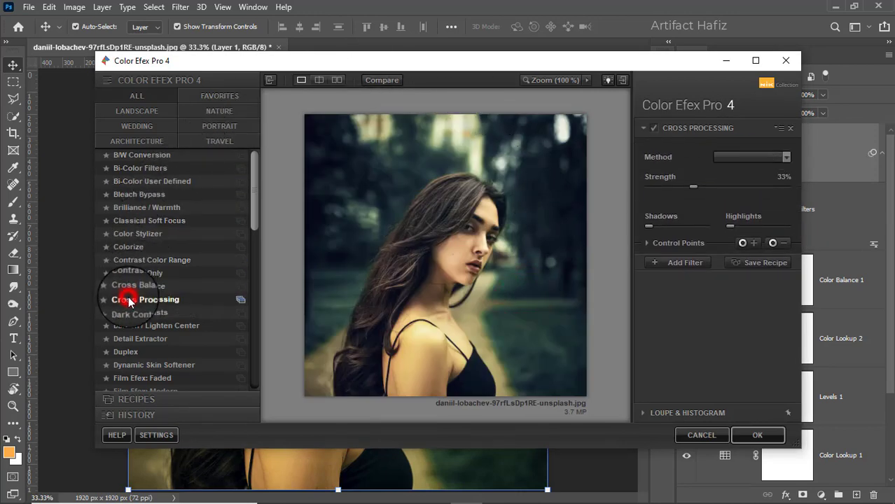
# - Set the Cross Processing method to L02, toggle the filter to check its effect, and apply it to the layer
pyautogui.click(732, 159)
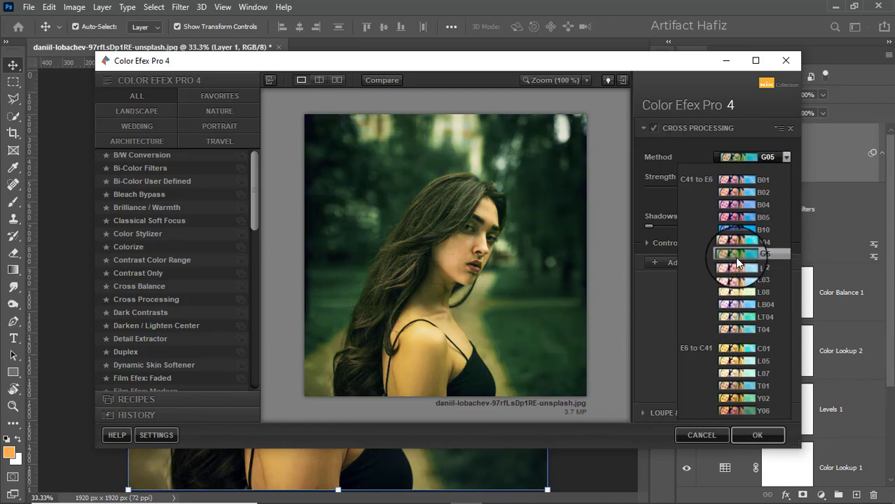
pyautogui.click(737, 269)
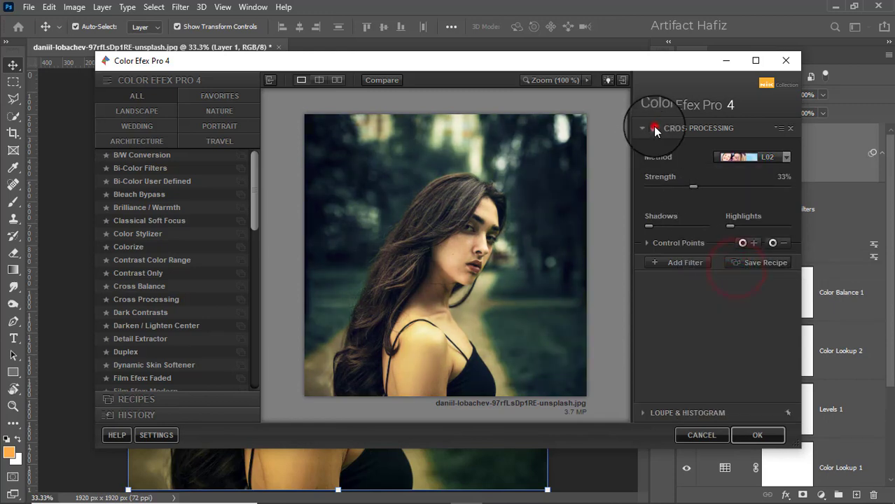
pyautogui.click(653, 127)
pyautogui.click(745, 432)
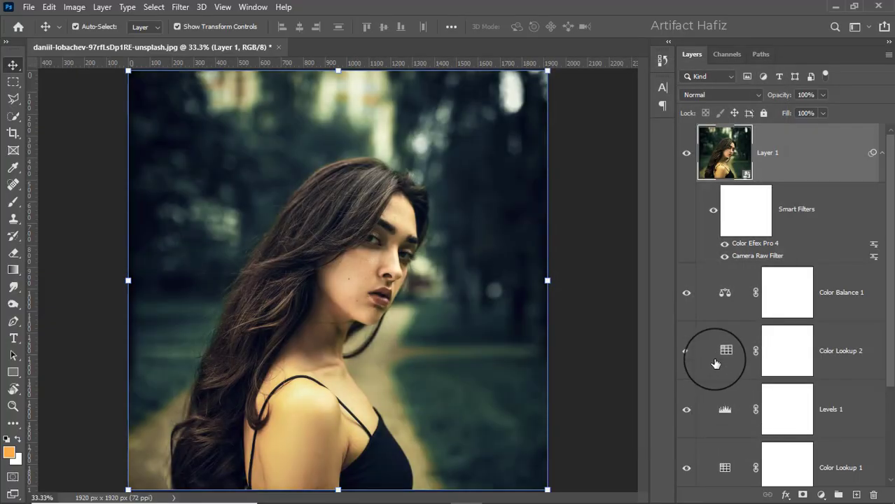
# - Compare the graded portrait with the original by hiding and restoring all layers above the Background
pyautogui.scroll(-3, 707, 365)
pyautogui.keyDown('alt'); pyautogui.click(687, 458); pyautogui.keyUp('alt')
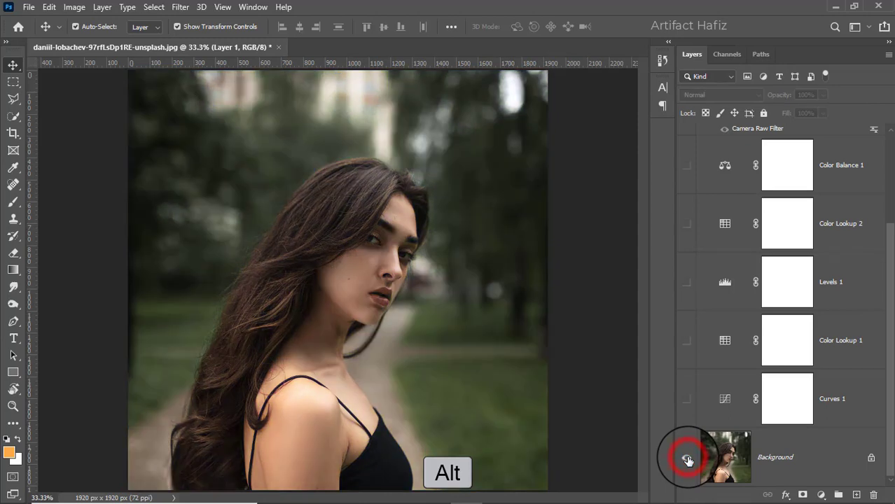
pyautogui.keyDown('alt'); pyautogui.click(688, 459); pyautogui.keyUp('alt')
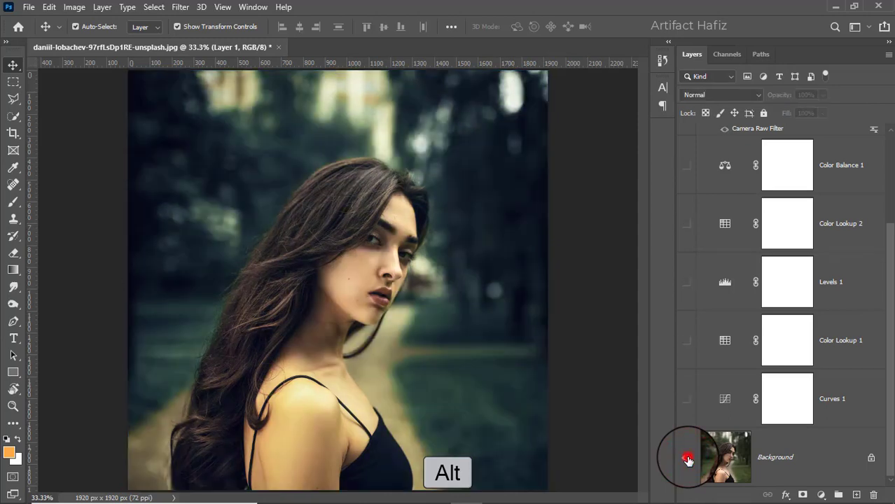
pyautogui.keyDown('alt'); pyautogui.click(687, 459); pyautogui.keyUp('alt')
pyautogui.keyDown('alt'); pyautogui.click(687, 459); pyautogui.keyUp('alt')
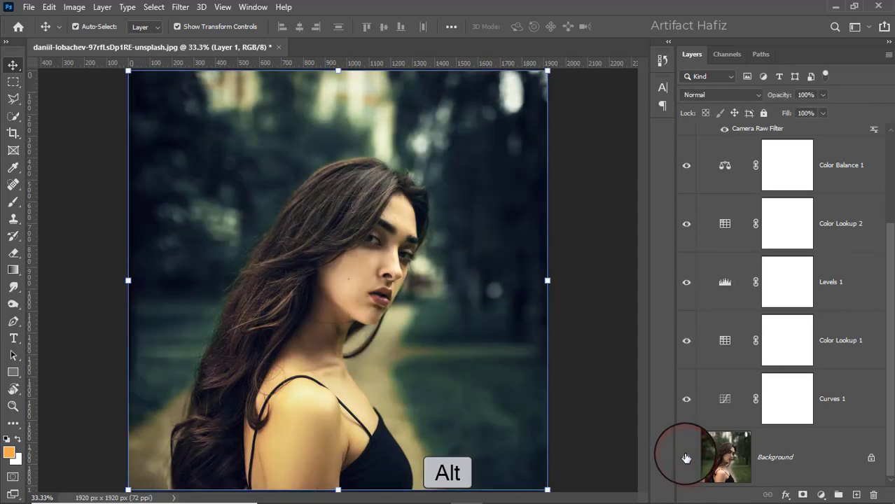